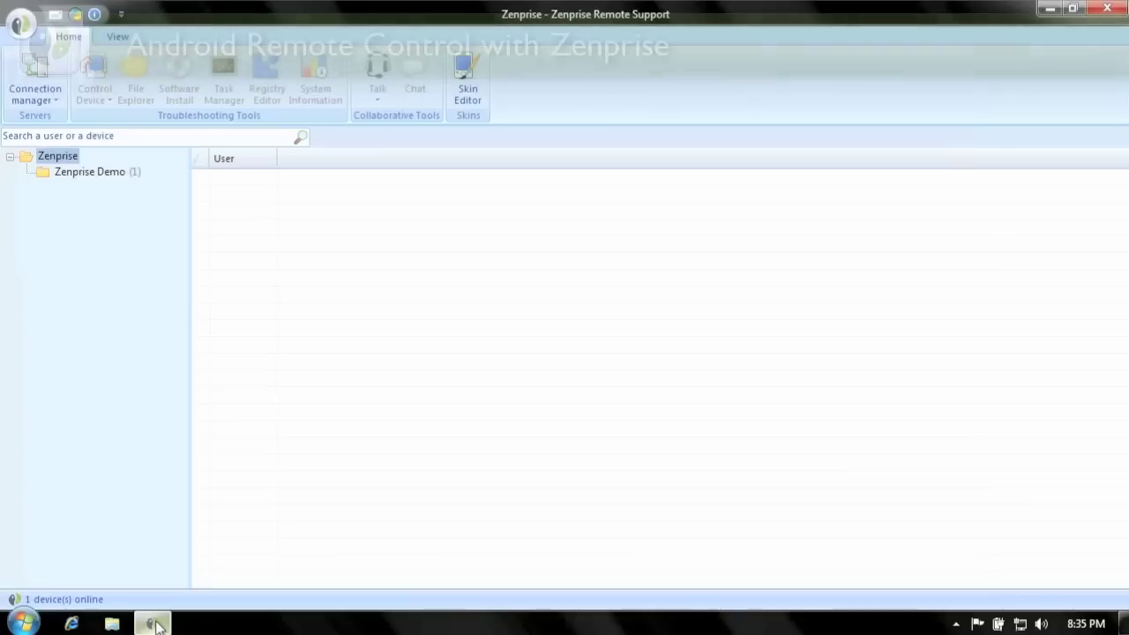
Show the Zenprise Demo group's members, revealing the one online user, wsmith.
{"action": "left_click", "coordinate": [111, 172]}
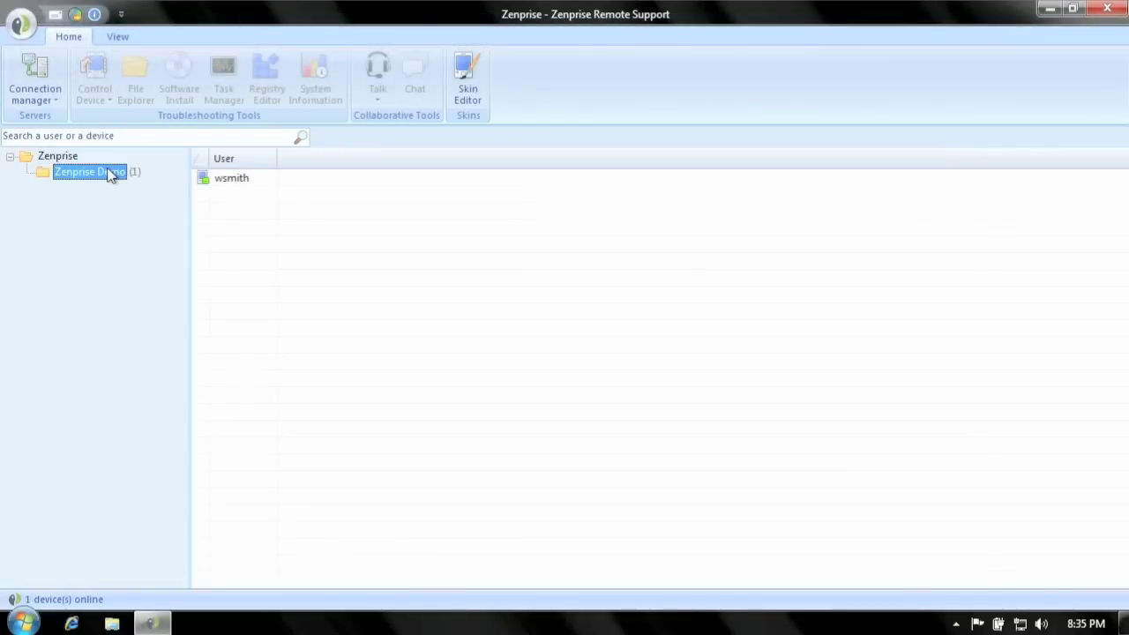
{"action": "left_click", "coordinate": [262, 182]}
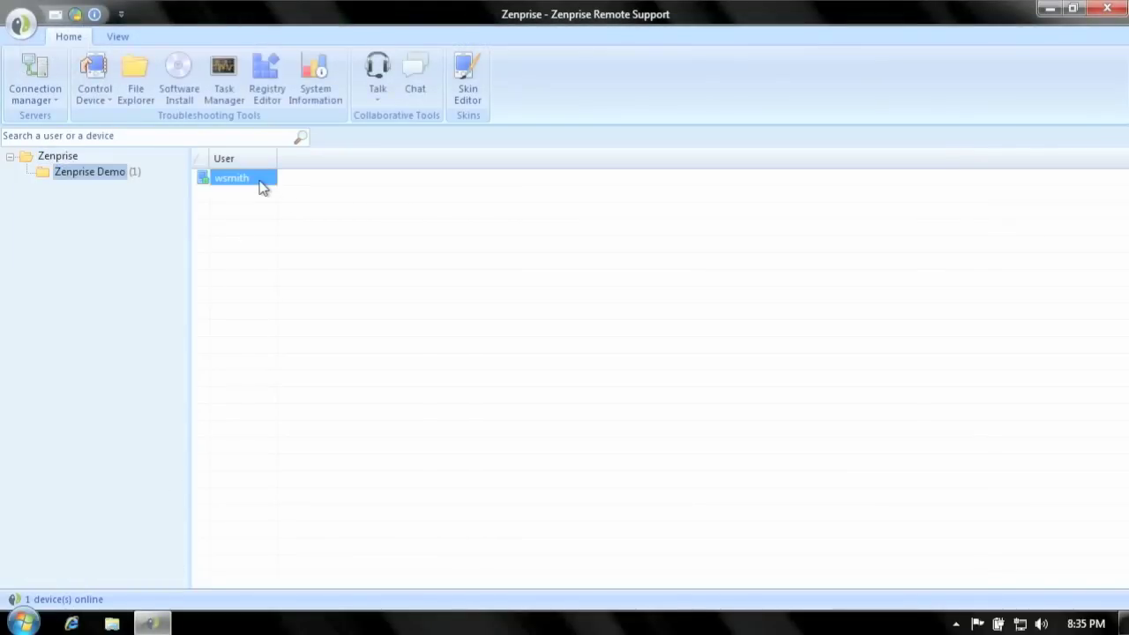
{"action": "left_click", "coordinate": [418, 68]}
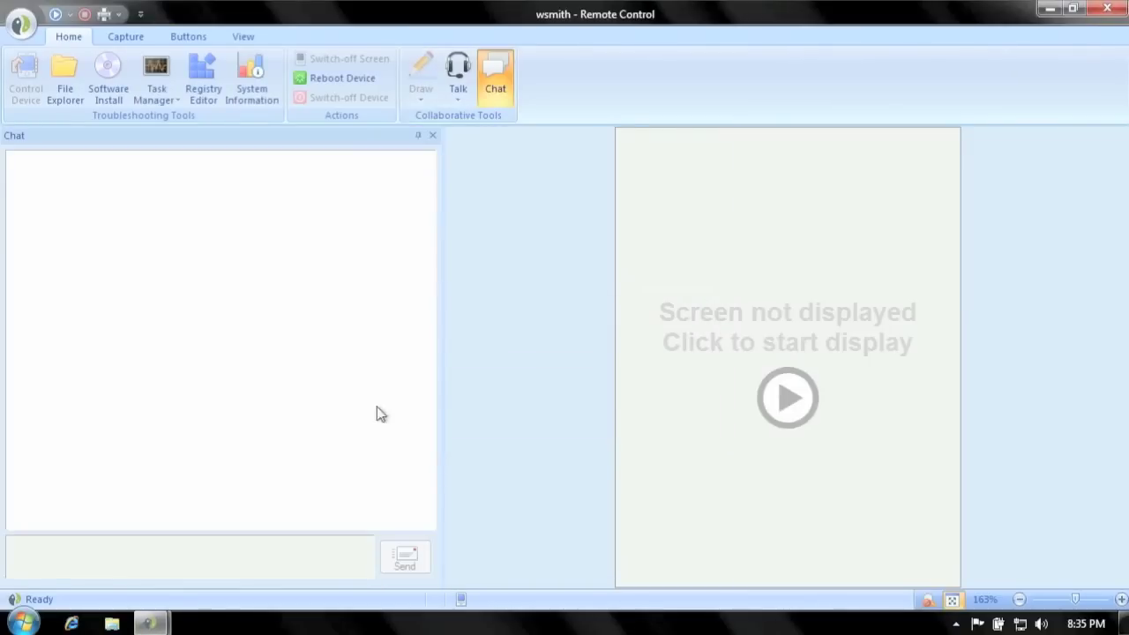
{"action": "type", "text": "Hello Will. Th"}
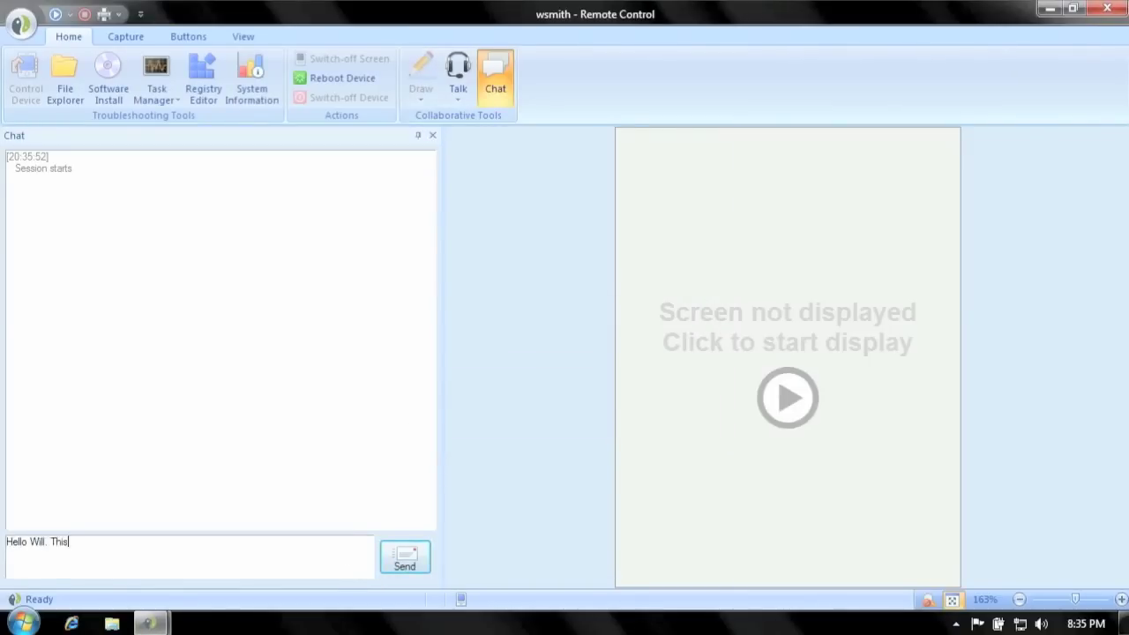
{"action": "type", "text": " is IT Support. I would like to help you with your support call. Are you av"}
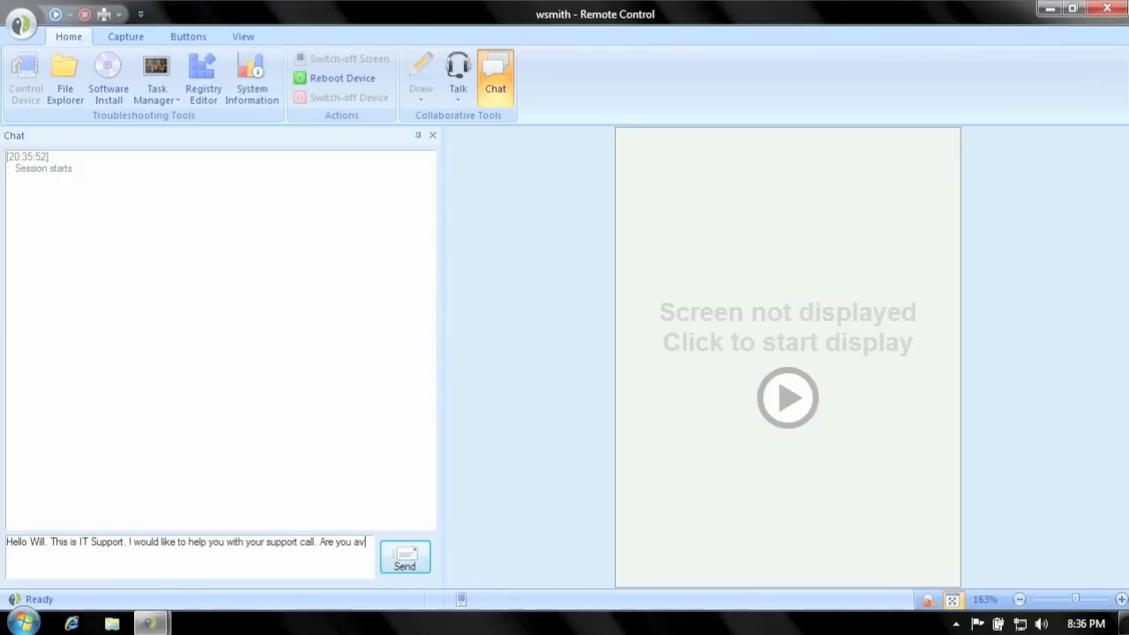
{"action": "type", "text": "ailable to allow me to remotely assist you?"}
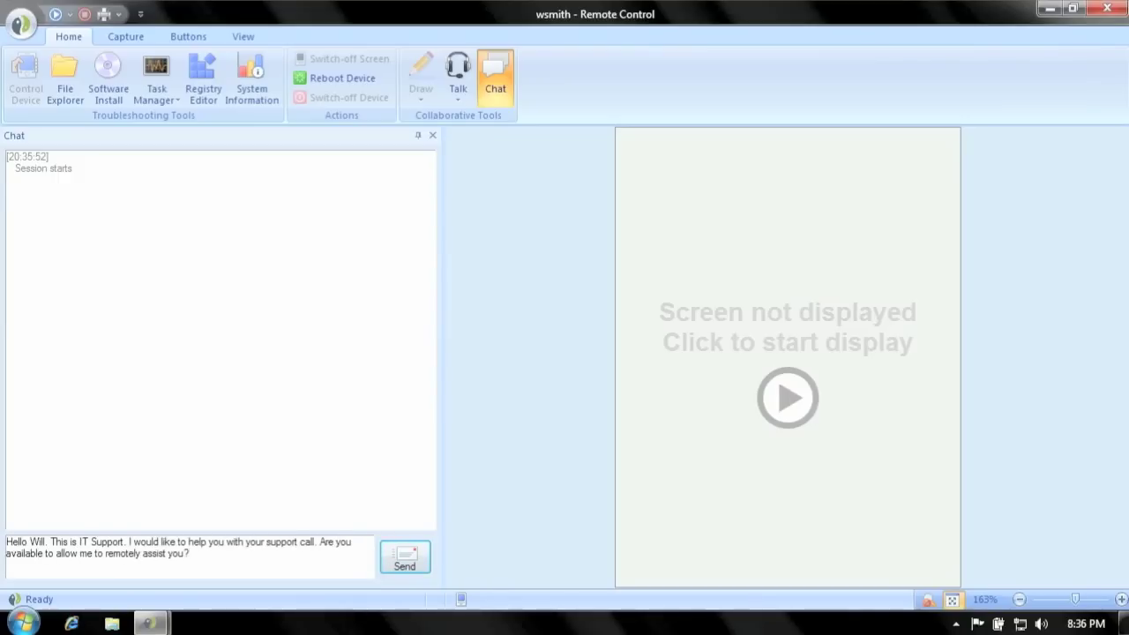
{"action": "key", "text": "Return"}
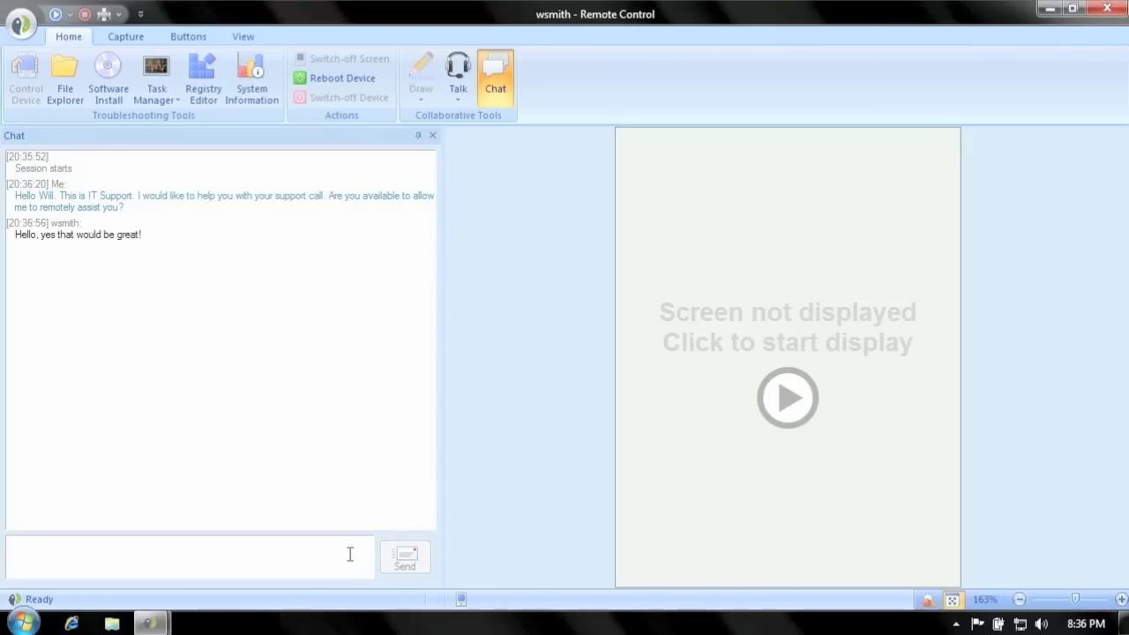
{"action": "left_click", "coordinate": [788, 397]}
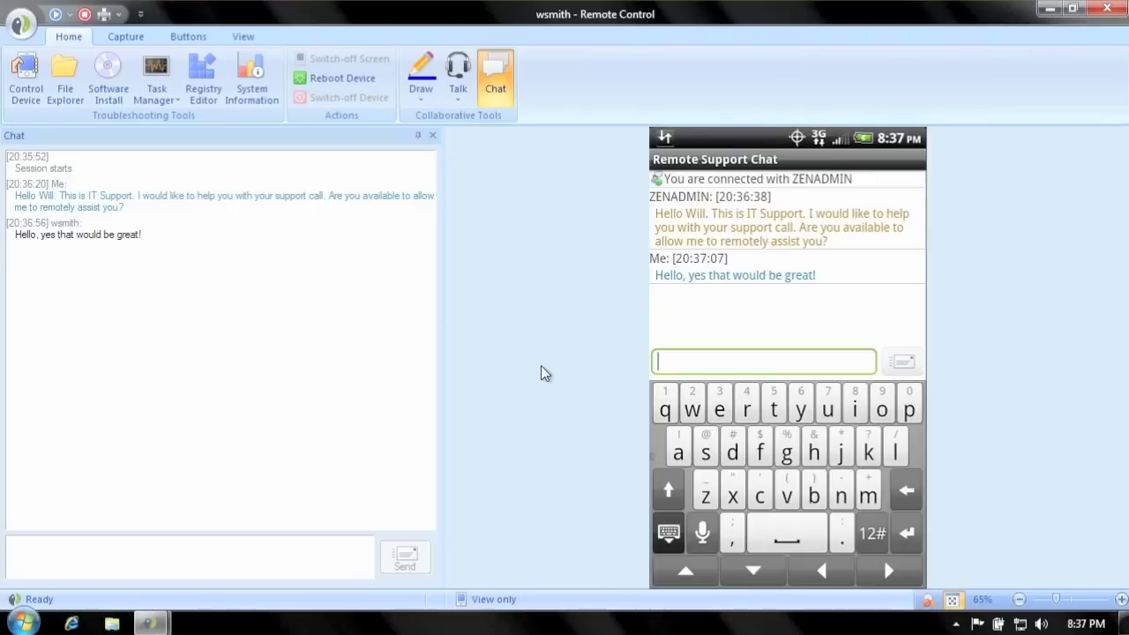
Ask wsmith how to help, then promise to check his settings and upload the latest Sales files.
{"action": "type", "text": "Great! I can now see your screen."}
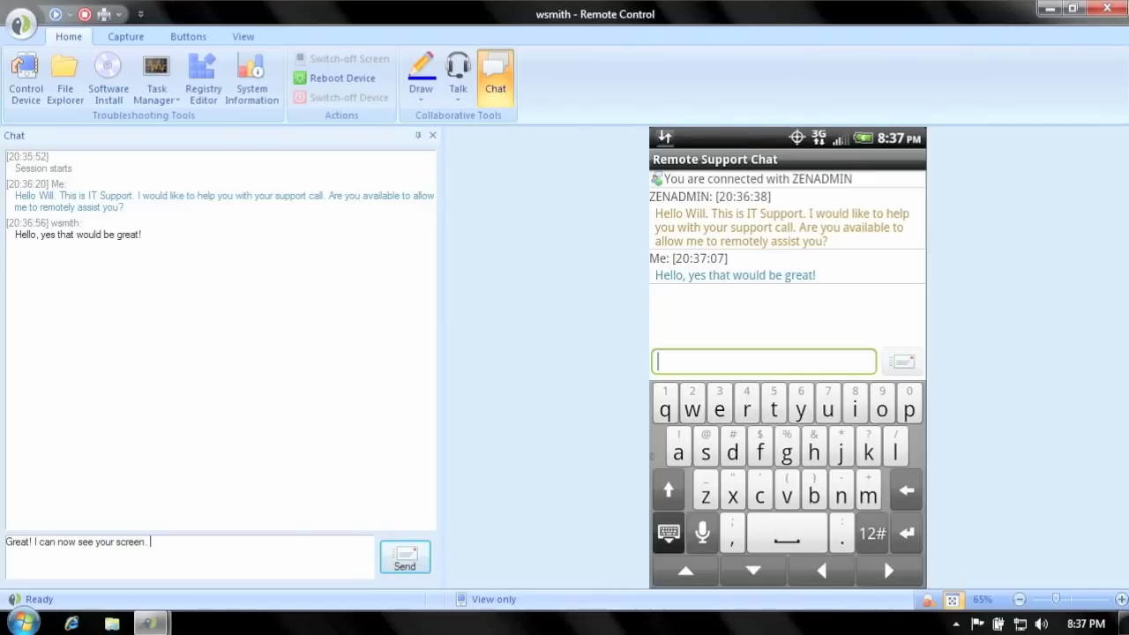
{"action": "type", "text": " What can I do for you today?"}
{"action": "key", "text": "Return"}
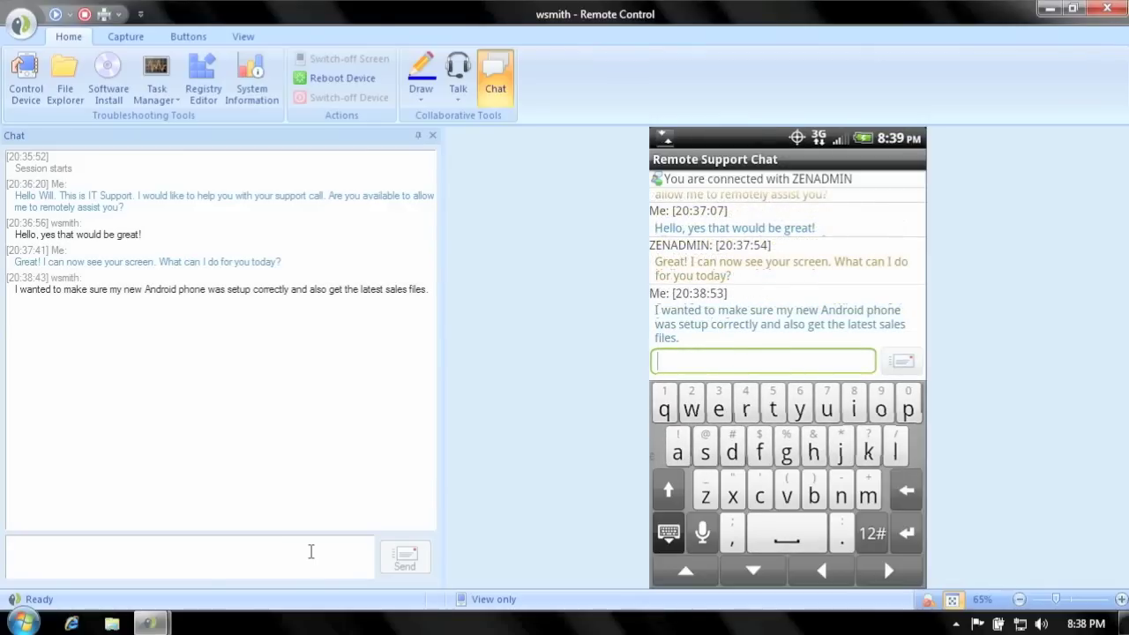
{"action": "left_click", "coordinate": [210, 559]}
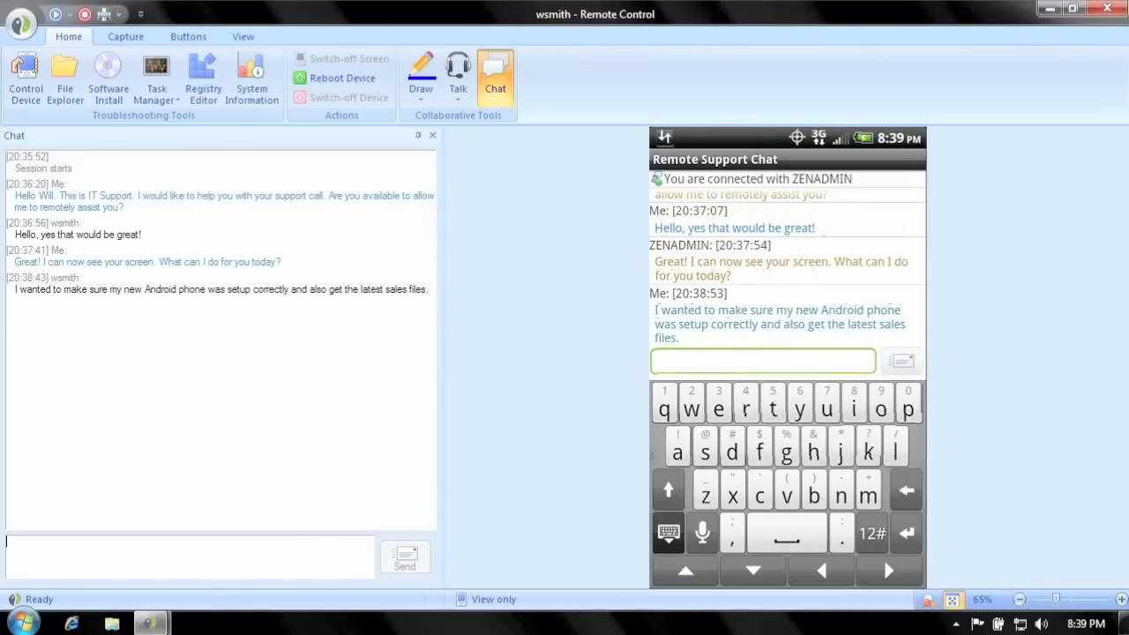
{"action": "type", "text": "No problem Will, let me check out your settings a"}
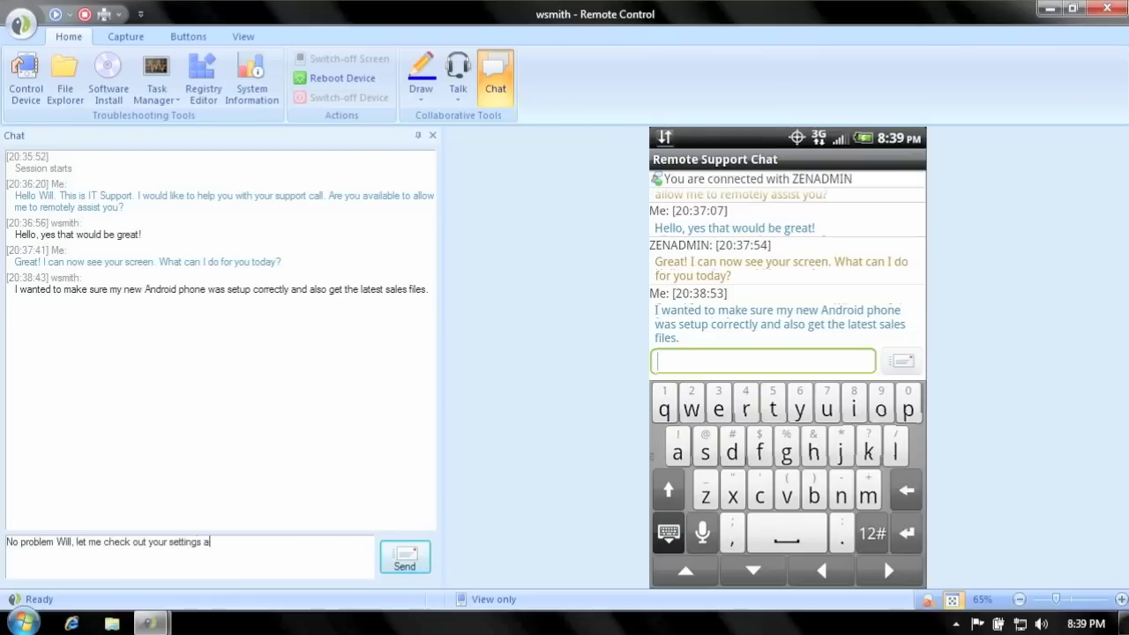
{"action": "type", "text": "nd see if we can upload the latest Sales files for you."}
{"action": "key", "text": "Return"}
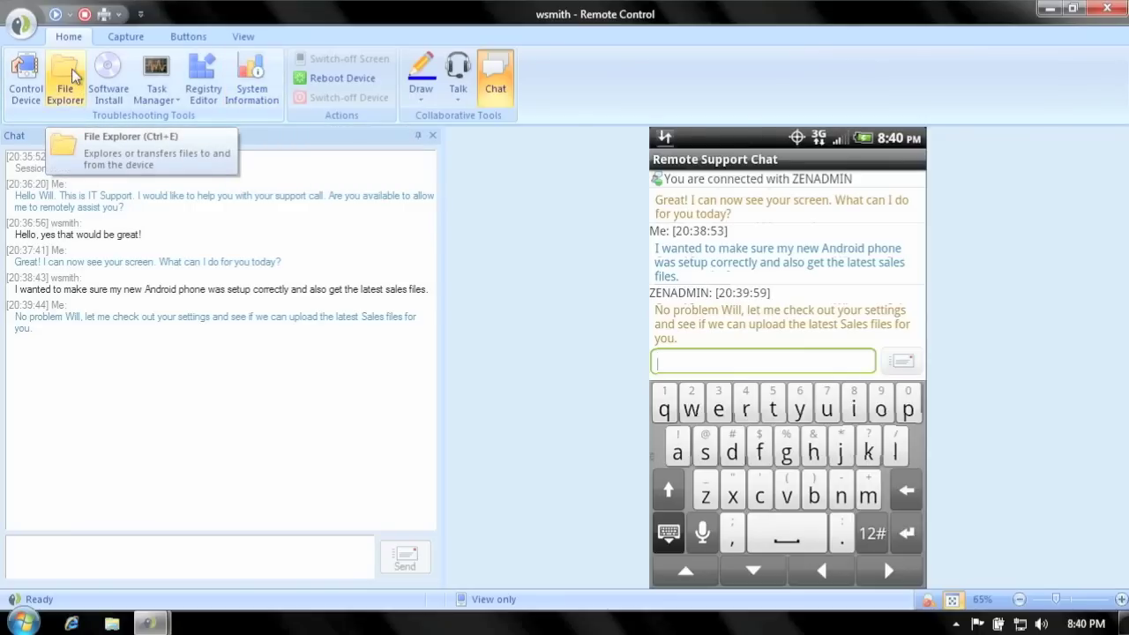
{"action": "left_click", "coordinate": [253, 81]}
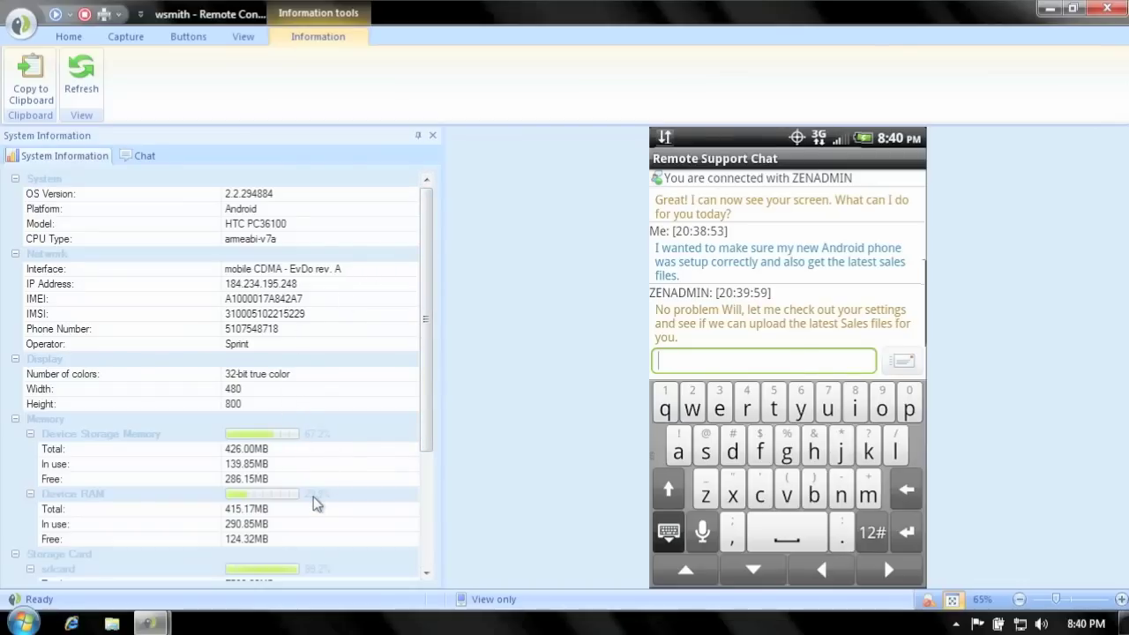
Scroll the phone's system information to the storage card and power details, showing 84% battery.
{"action": "left_click_drag", "start_coordinate": [430, 420], "coordinate": [421, 539]}
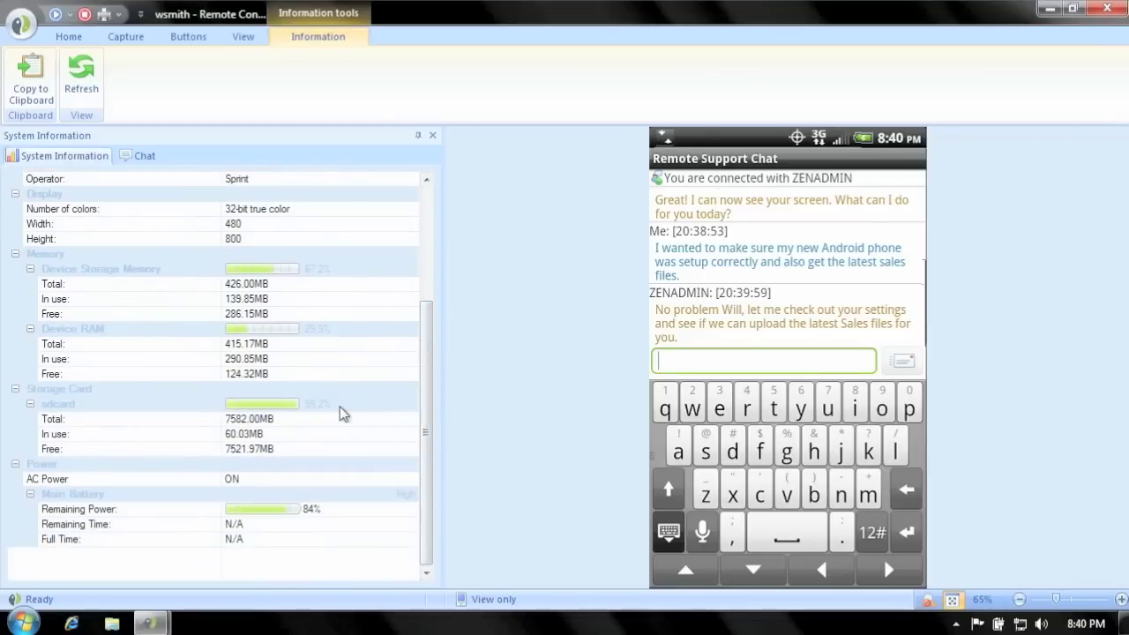
{"action": "left_click", "coordinate": [328, 526]}
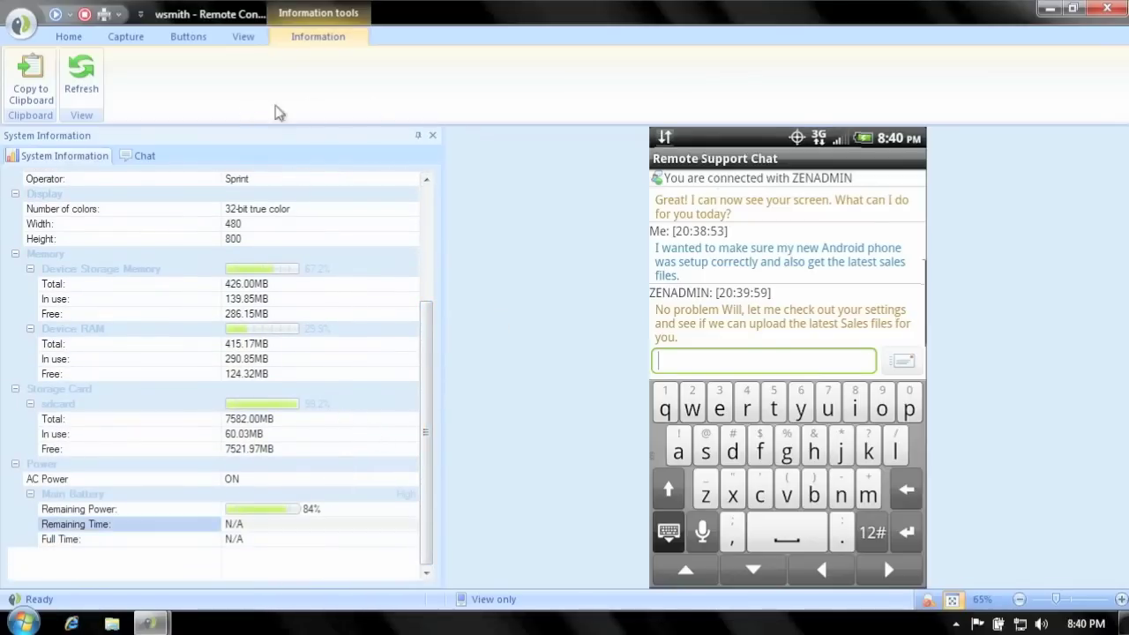
{"action": "left_click", "coordinate": [73, 39]}
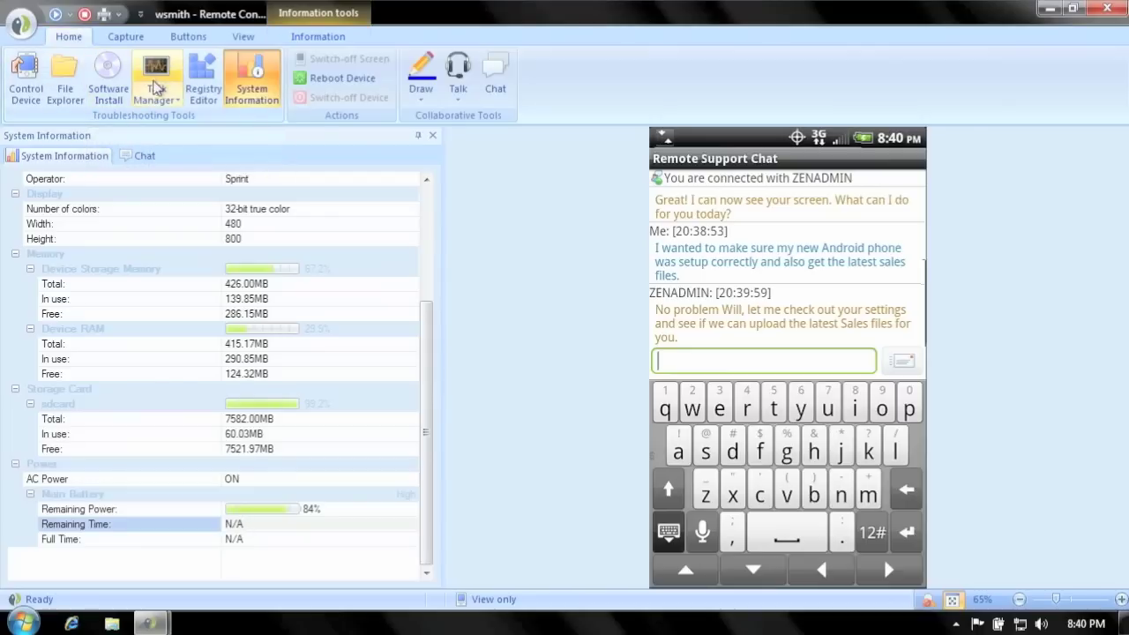
List the phone's running processes in Task Manager, sorted by CPU %.
{"action": "left_click", "coordinate": [165, 82]}
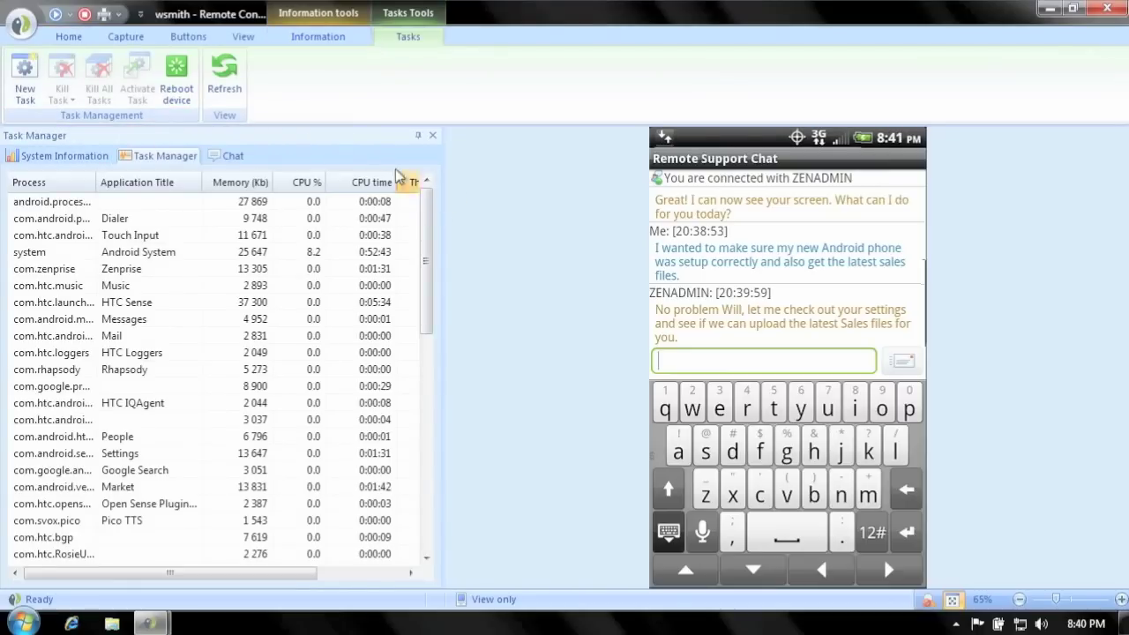
{"action": "left_click", "coordinate": [299, 185]}
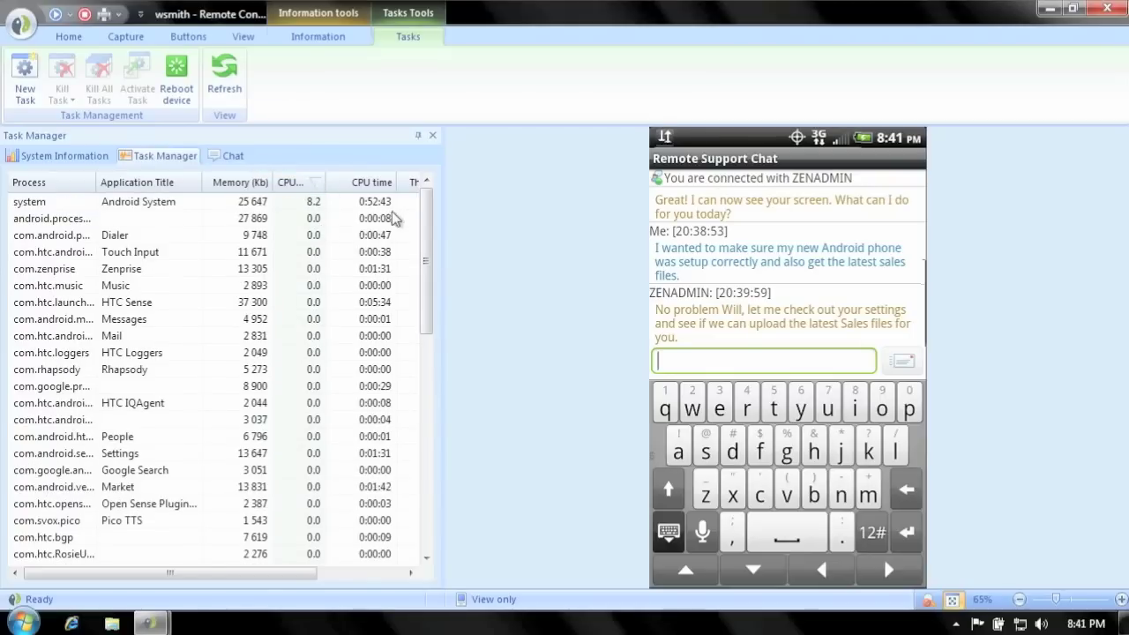
{"action": "mouse_move", "coordinate": [424, 219]}
{"action": "left_mouse_down"}
{"action": "mouse_move", "coordinate": [425, 394]}
{"action": "mouse_move", "coordinate": [425, 219]}
{"action": "left_mouse_up"}
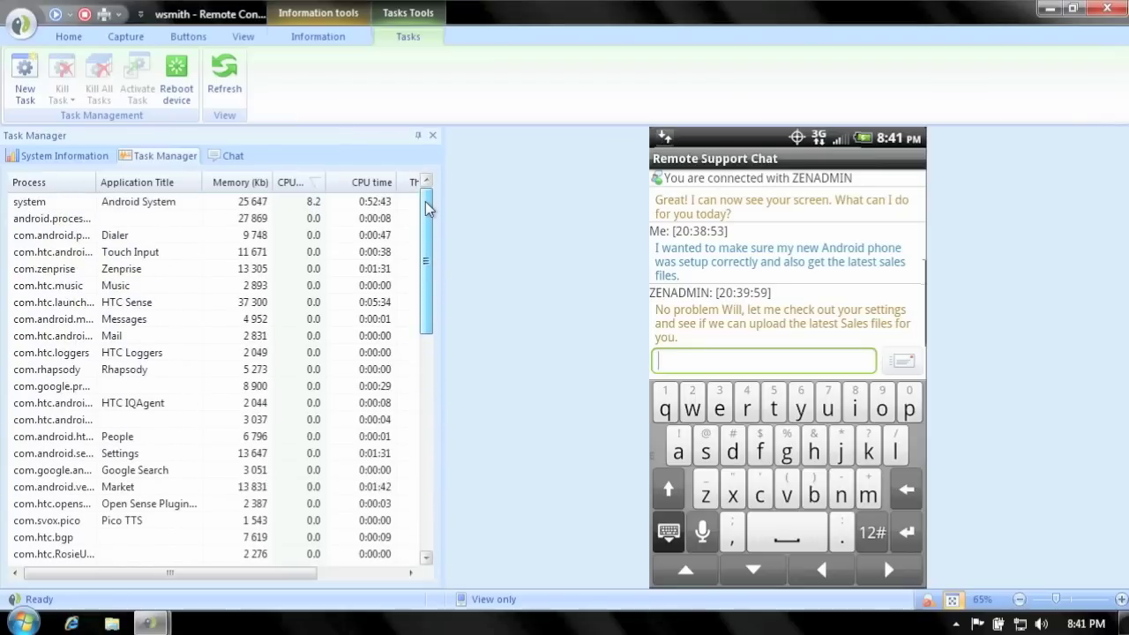
{"action": "left_click", "coordinate": [233, 156]}
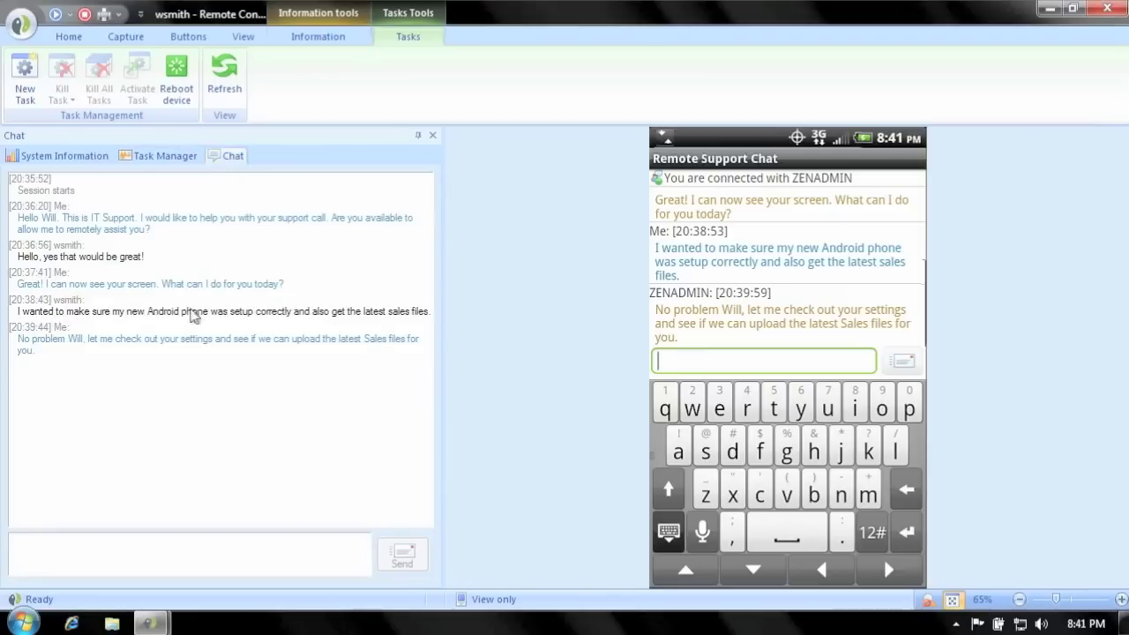
Tell wsmith his new Android phone runs fine and that you'll check for the latest company files.
{"action": "left_click", "coordinate": [189, 552]}
{"action": "type", "text": "Your new Android phone "}
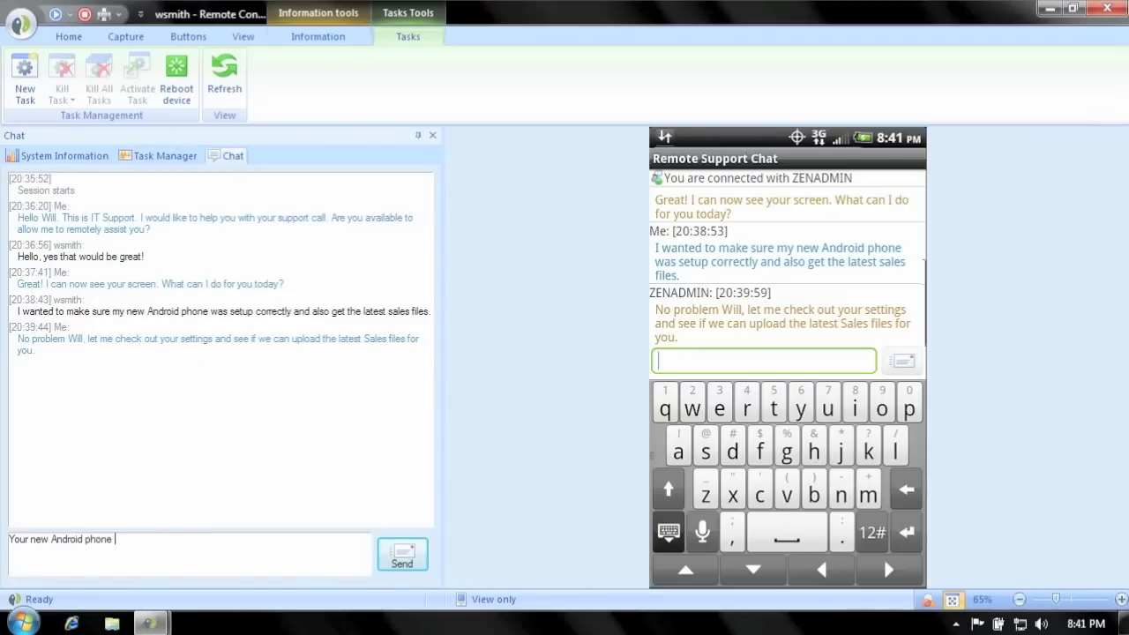
{"action": "type", "text": "looks to be running fine!"}
{"action": "key", "text": "Return"}
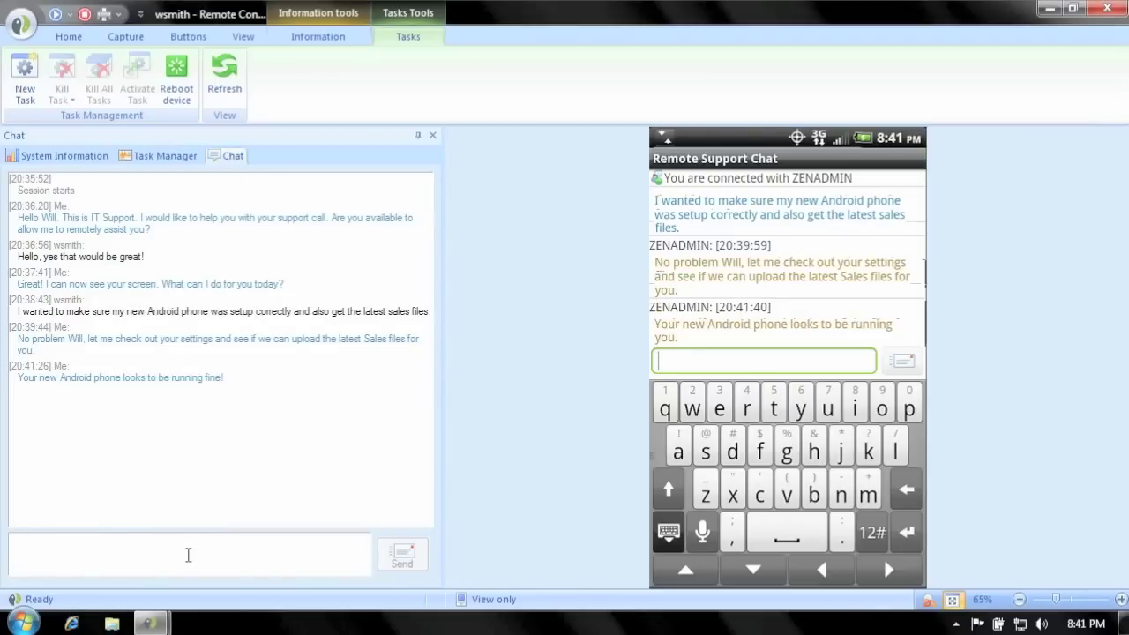
{"action": "type", "text": "I'll now check to see that you have the latest company files..."}
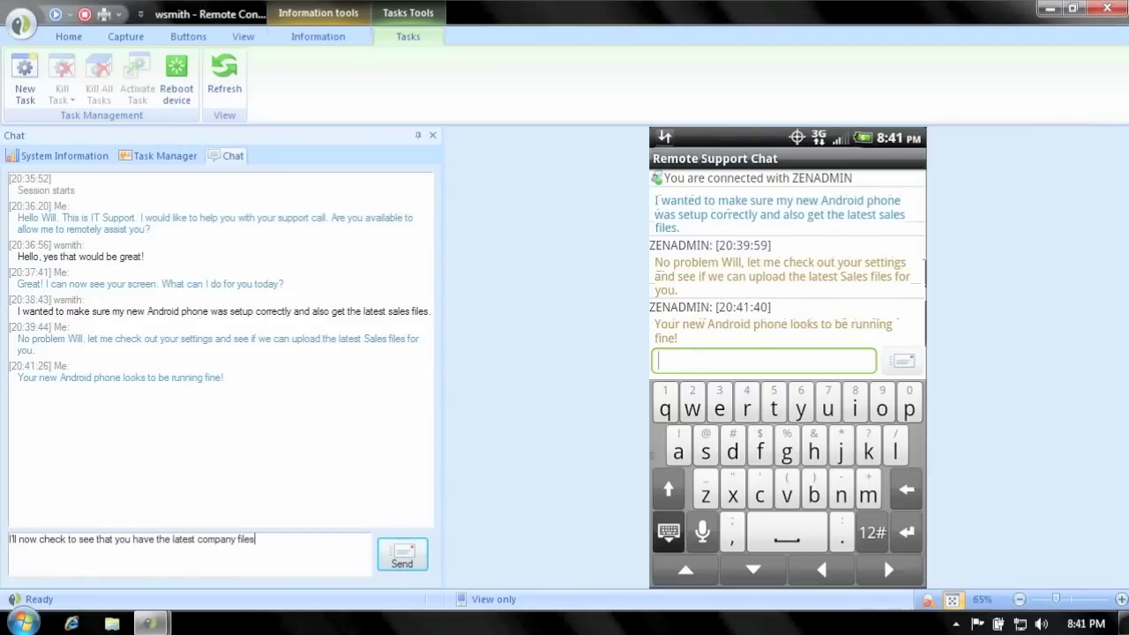
{"action": "key", "text": "Return"}
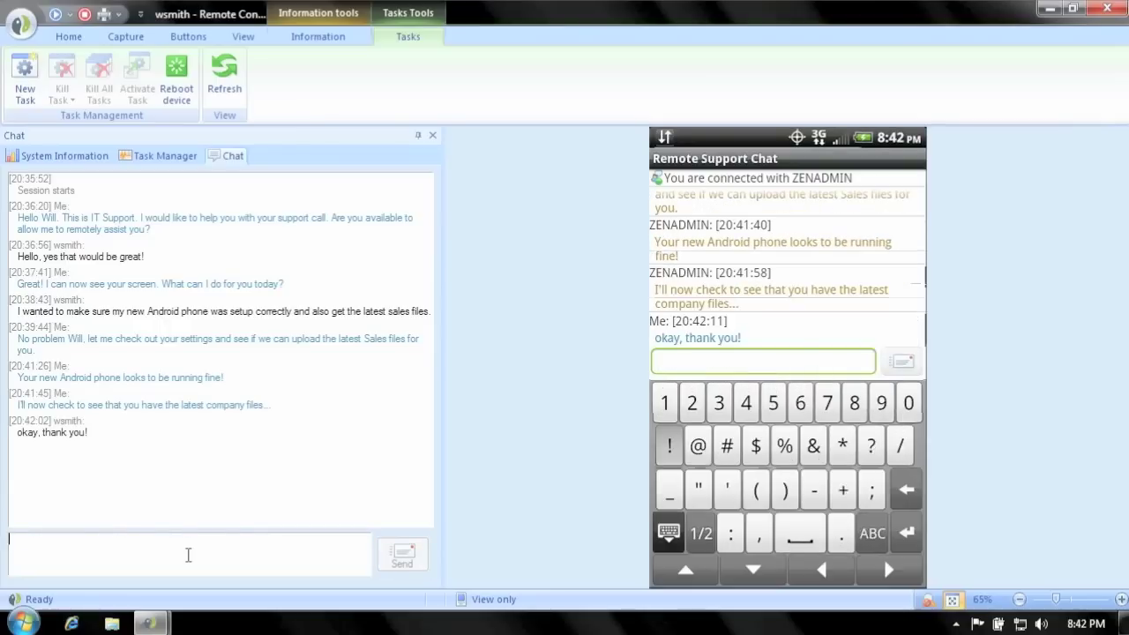
{"action": "left_click", "coordinate": [66, 36]}
Browse the phone in a widened File Explorer and open the sdcard's Company Files folder.
{"action": "left_click", "coordinate": [61, 89]}
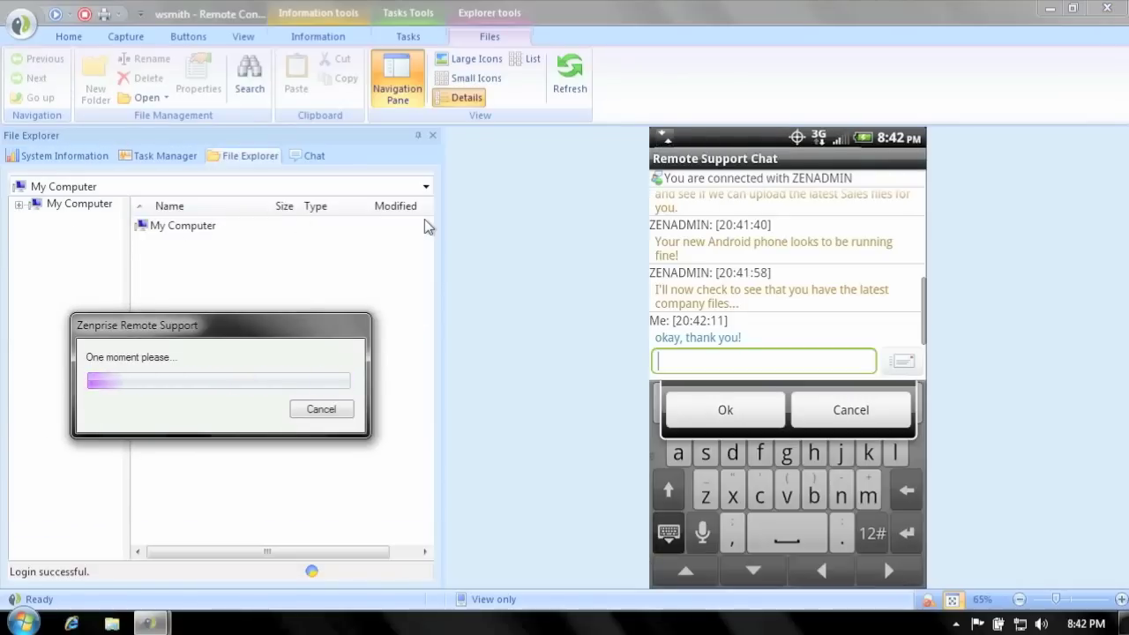
{"action": "left_click_drag", "start_coordinate": [440, 231], "coordinate": [638, 226]}
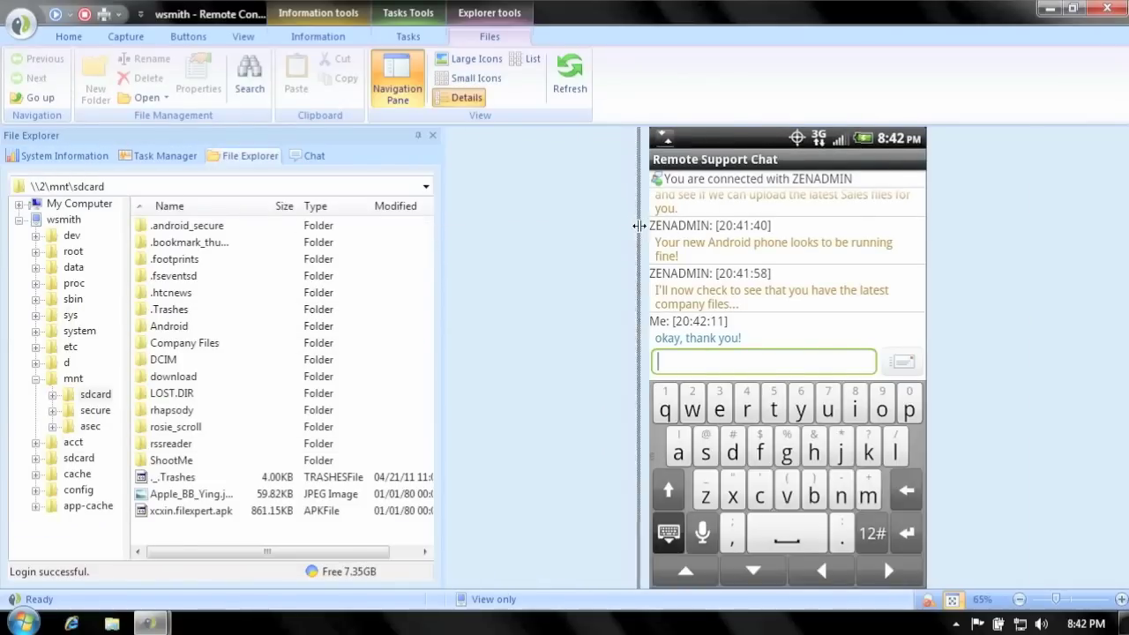
{"action": "left_click_drag", "start_coordinate": [173, 262], "coordinate": [291, 264]}
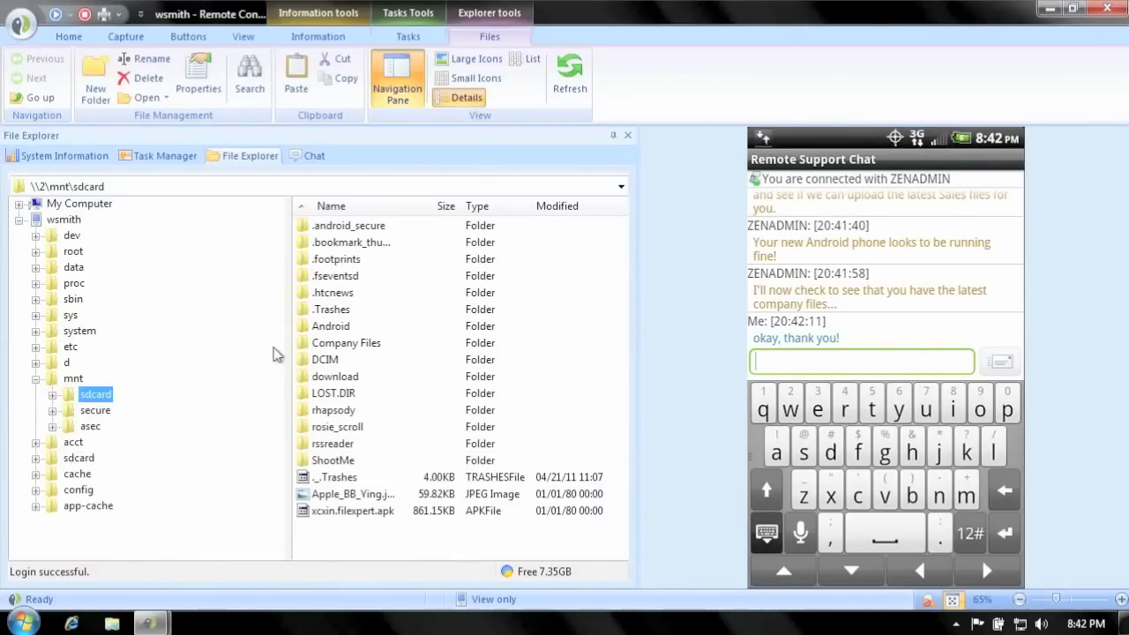
{"action": "left_click", "coordinate": [304, 344]}
{"action": "double_click", "coordinate": [304, 344]}
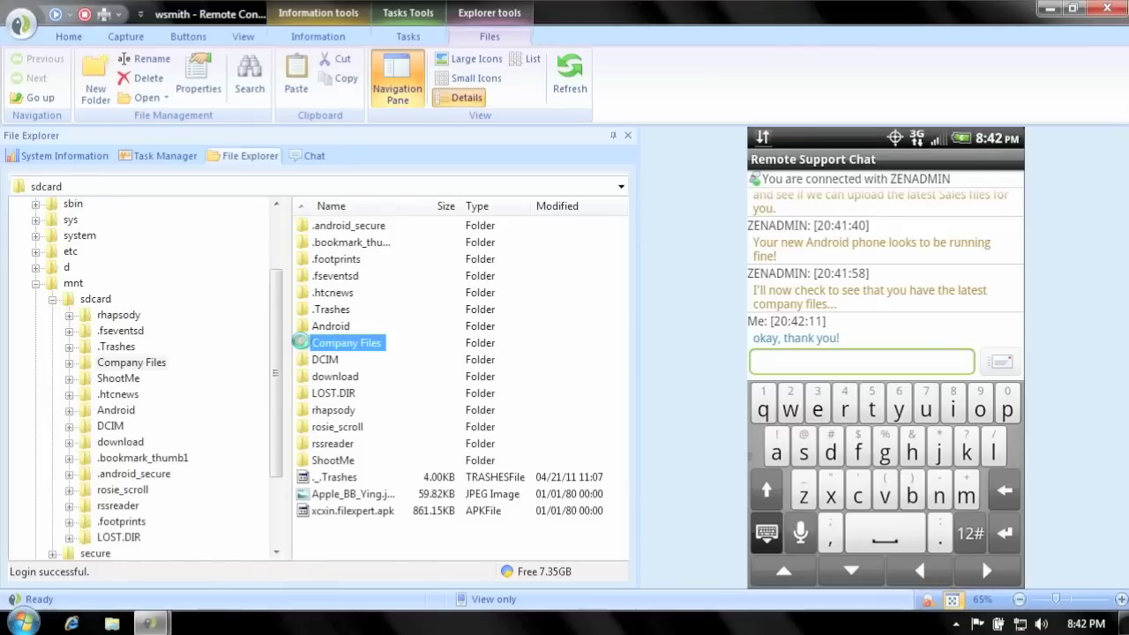
{"action": "left_click", "coordinate": [381, 228]}
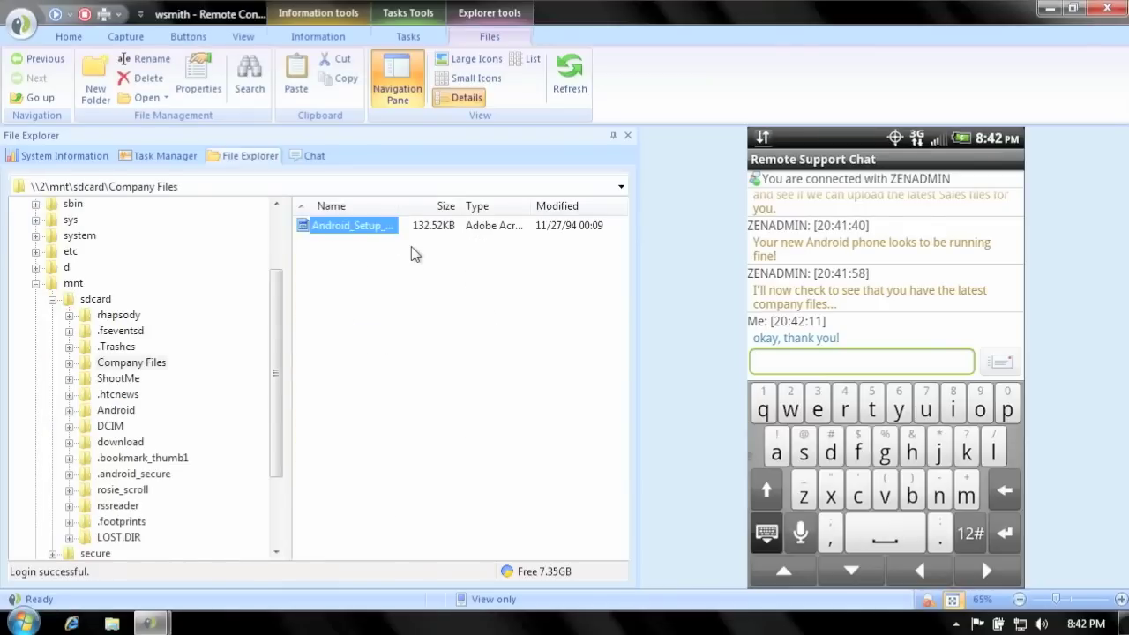
Tell wsmith he lacks the latest company files for his trip and you'll copy them now.
{"action": "left_click", "coordinate": [313, 157]}
{"action": "type", "text": "I see that you don't ha"}
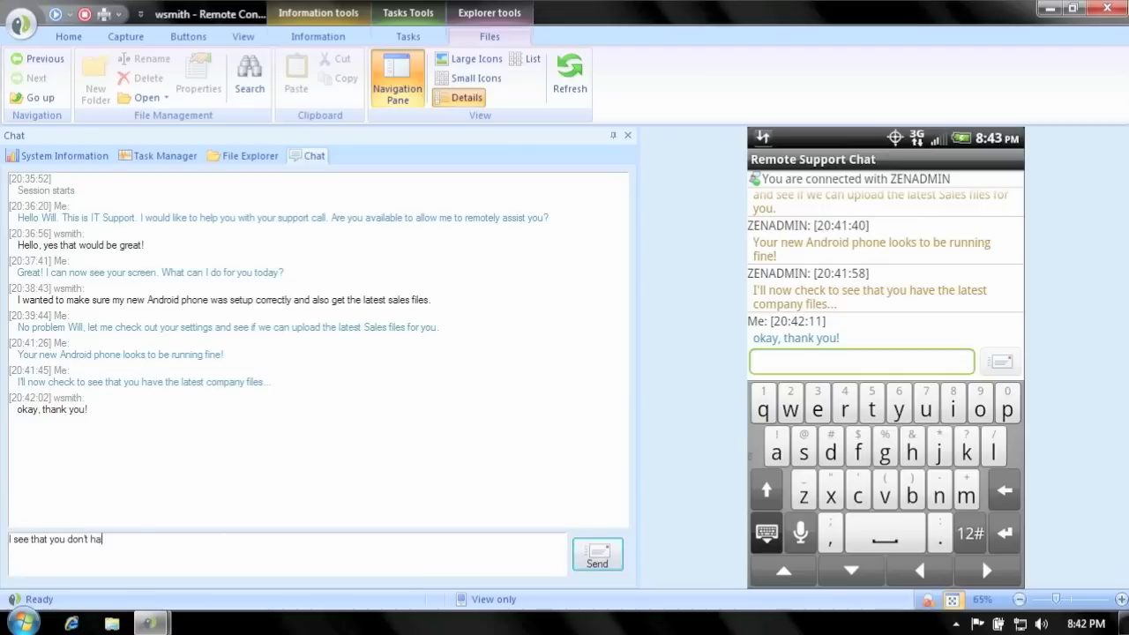
{"action": "type", "text": "ve the latest company files for your business "}
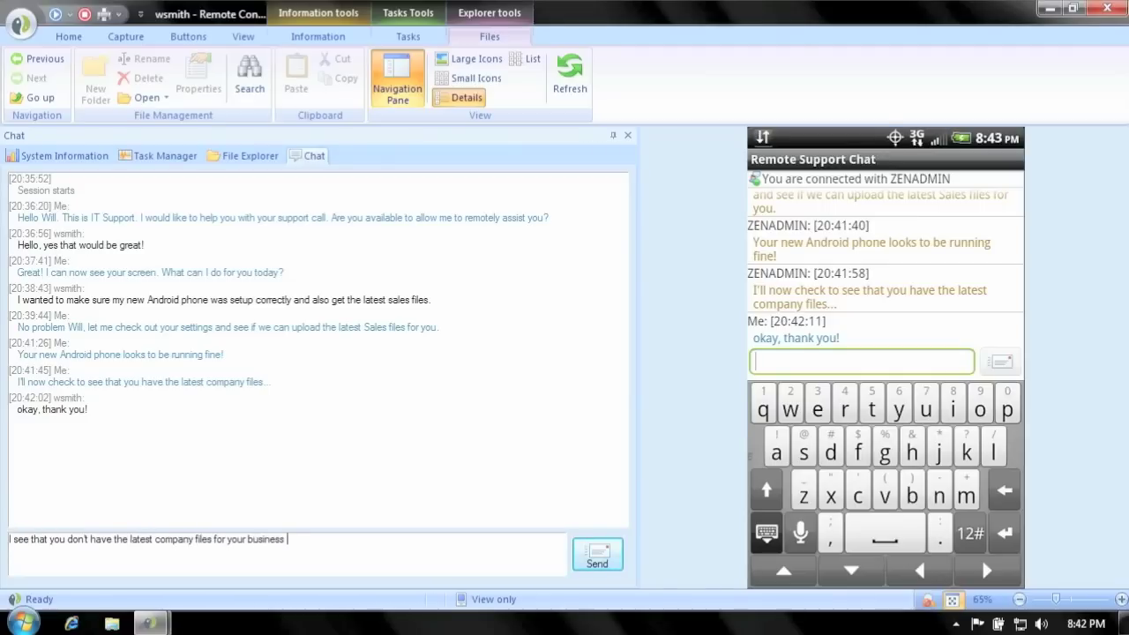
{"action": "type", "text": "trip. I'll copy them over to you now!"}
{"action": "key", "text": "Return"}
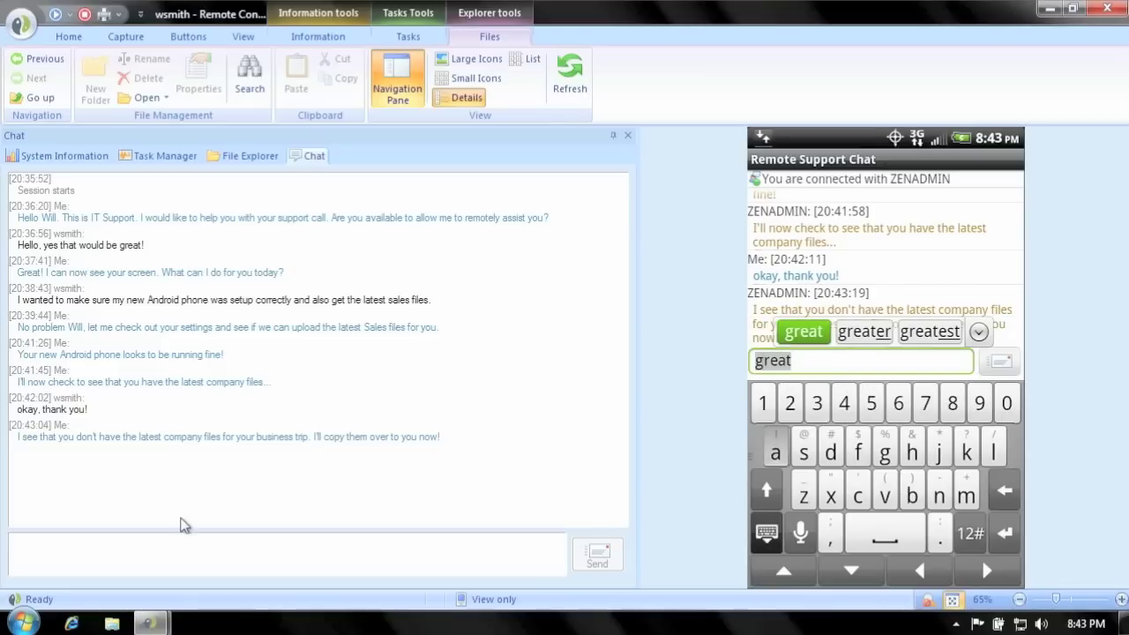
{"action": "left_click", "coordinate": [218, 157]}
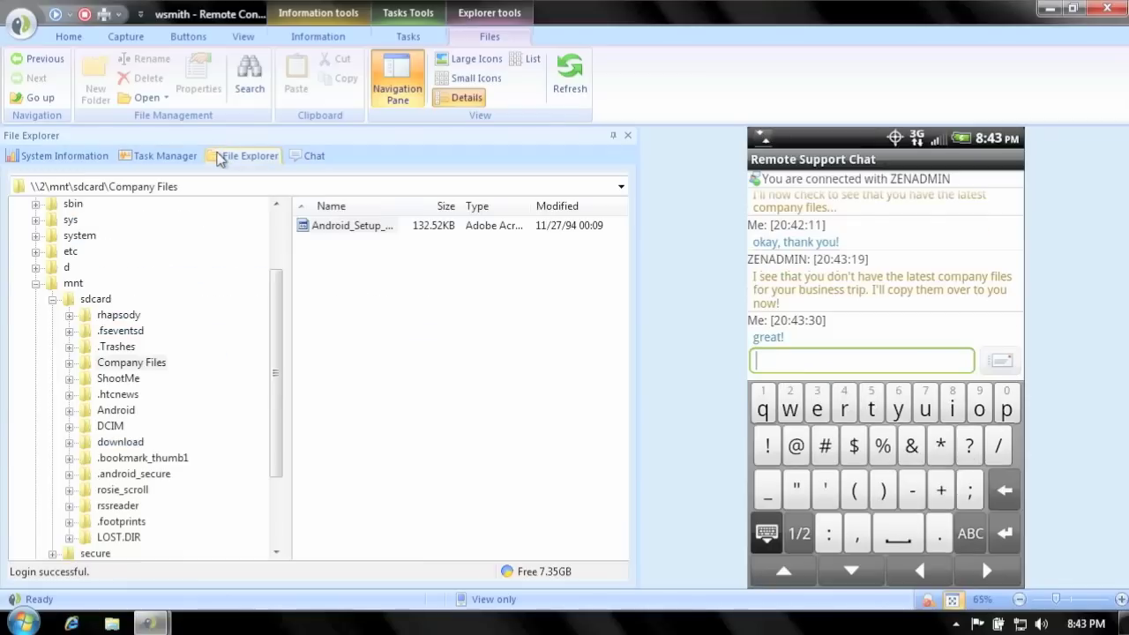
Select and copy the four 2011 files, Campus Map through Sales Presentation, from E:\Company Files.
{"action": "left_click", "coordinate": [91, 369]}
{"action": "left_click_drag", "start_coordinate": [275, 308], "coordinate": [285, 248]}
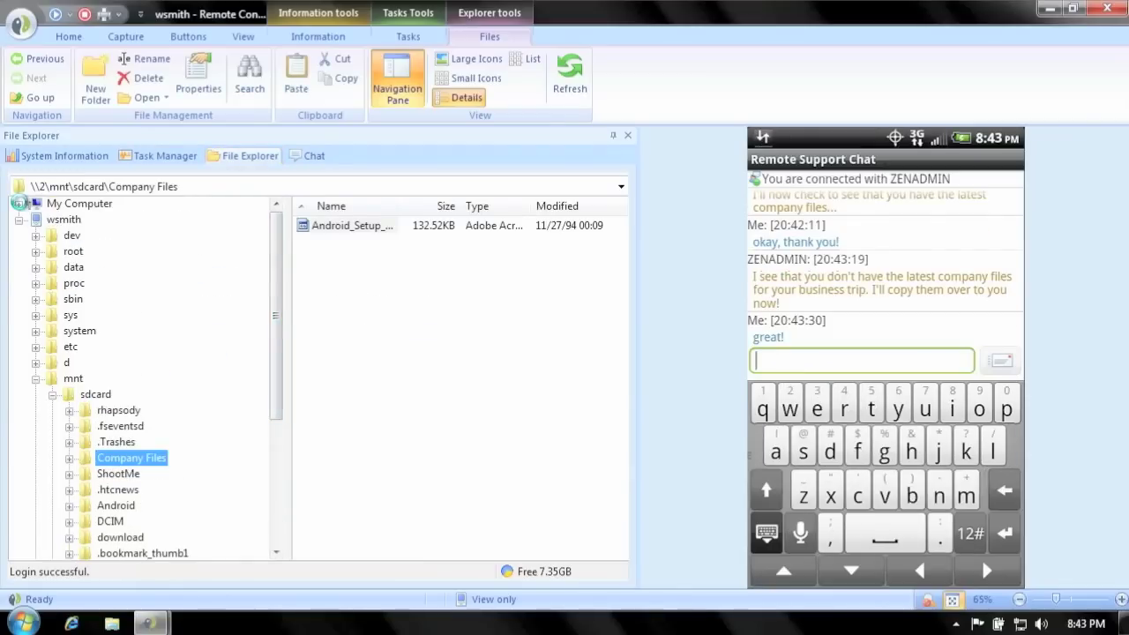
{"action": "left_click", "coordinate": [18, 203]}
{"action": "left_click", "coordinate": [56, 301]}
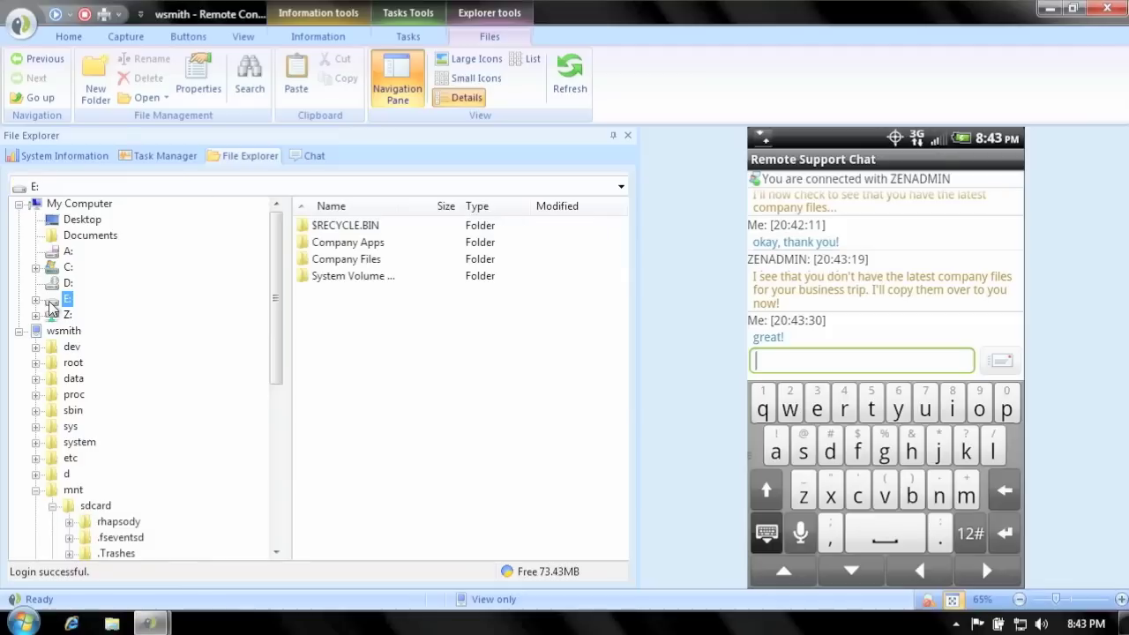
{"action": "double_click", "coordinate": [308, 259]}
{"action": "left_click_drag", "start_coordinate": [401, 205], "coordinate": [448, 206]}
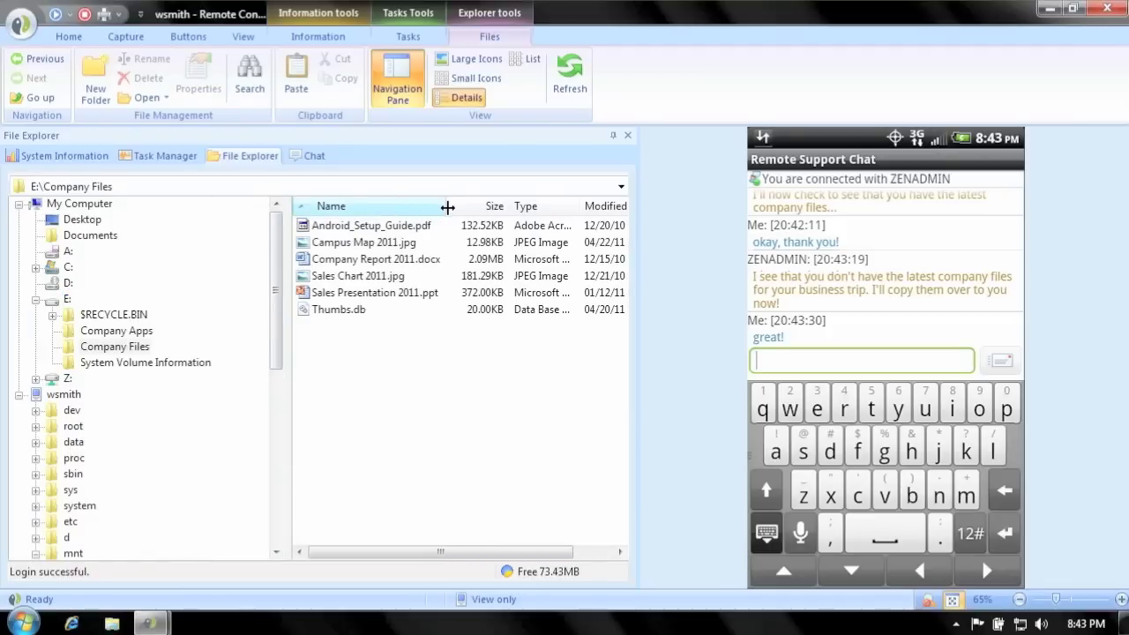
{"action": "left_click", "coordinate": [338, 246]}
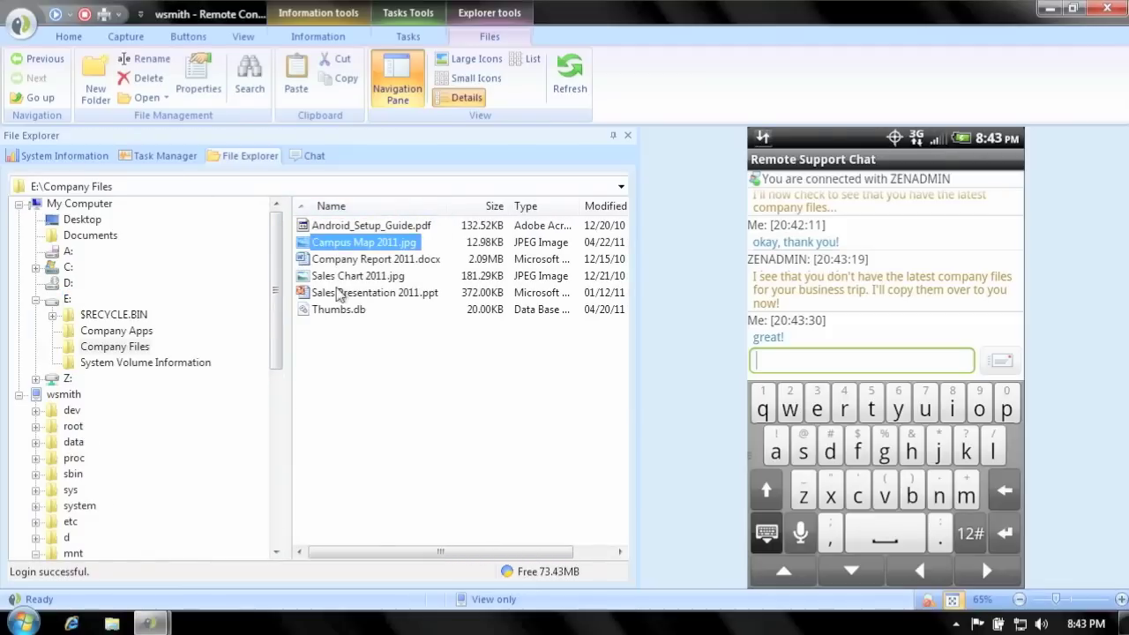
{"action": "left_click", "coordinate": [339, 292], "text": "shift"}
{"action": "right_click", "coordinate": [339, 293]}
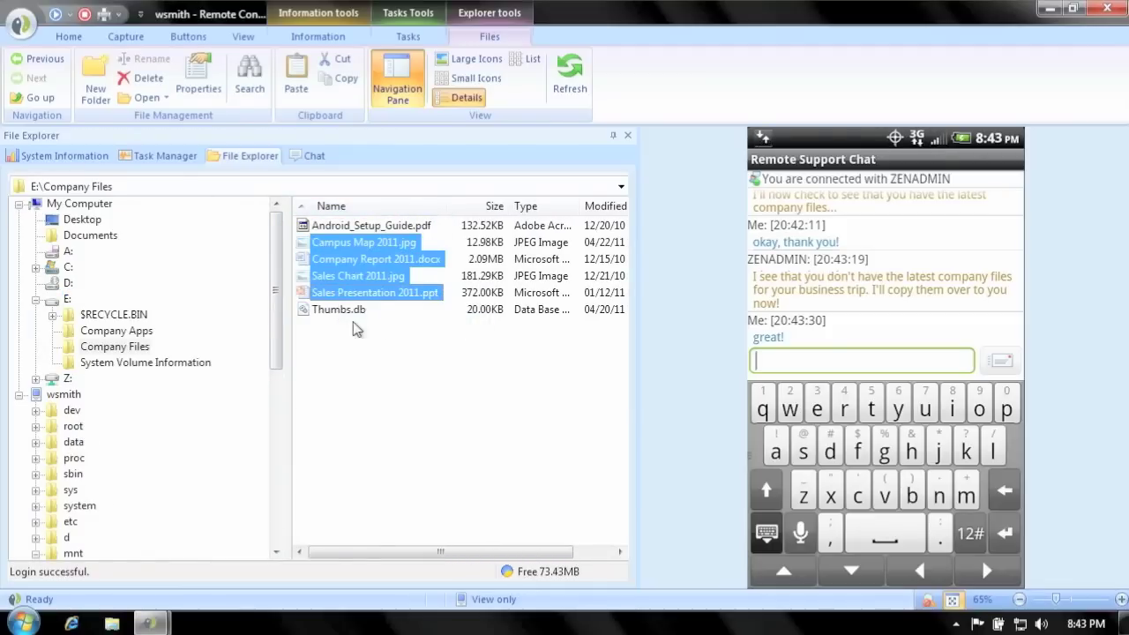
Paste the four files into the phone's sdcard Company Files folder.
{"action": "left_click_drag", "start_coordinate": [276, 305], "coordinate": [276, 429]}
{"action": "left_click", "coordinate": [162, 362]}
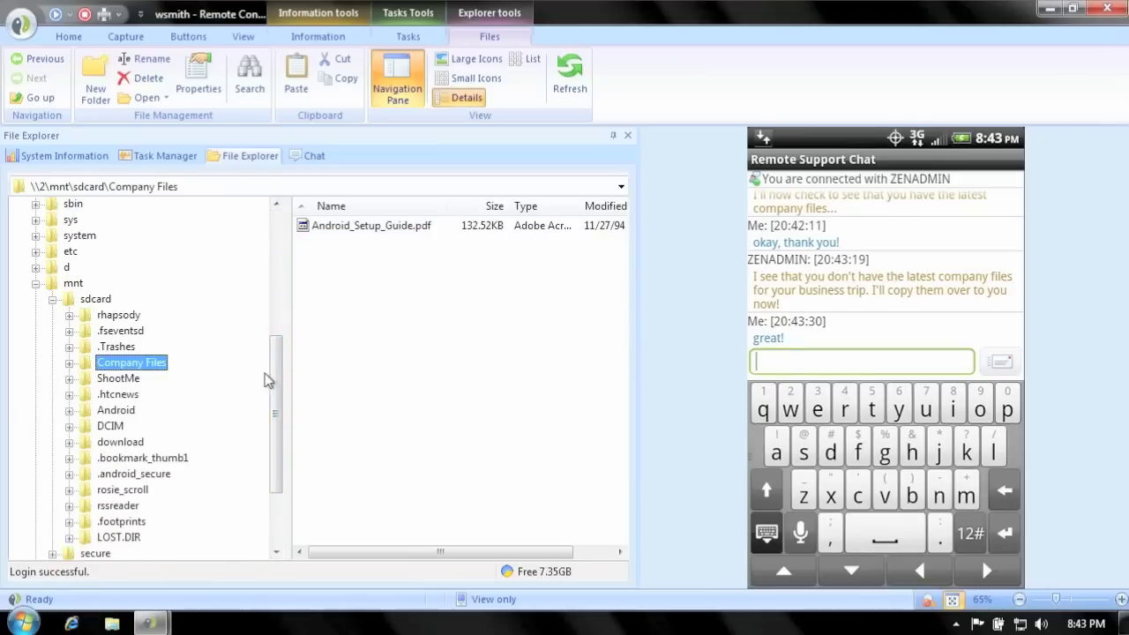
{"action": "left_click_drag", "start_coordinate": [274, 379], "coordinate": [274, 334]}
{"action": "right_click", "coordinate": [383, 319]}
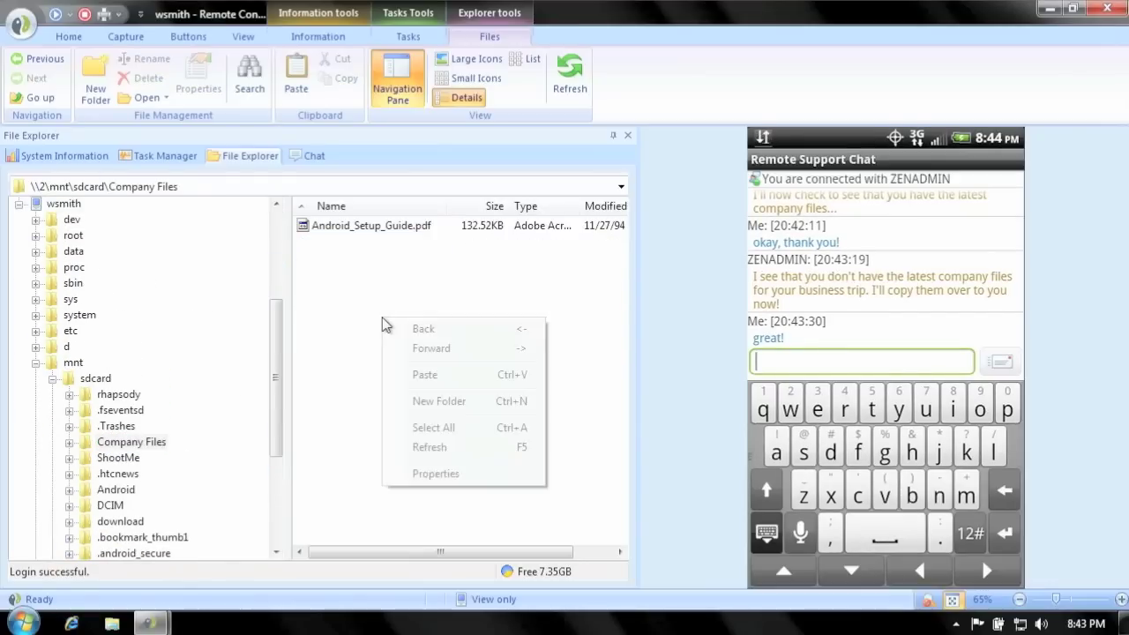
{"action": "left_click", "coordinate": [425, 375]}
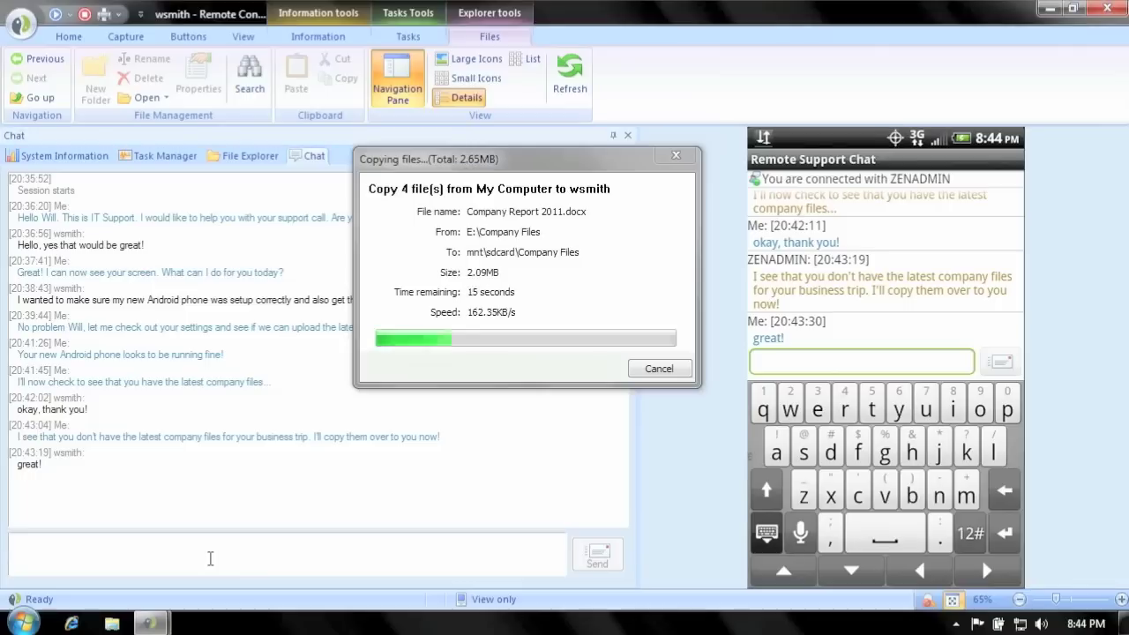
{"action": "type", "text": "Okay Will, th"}
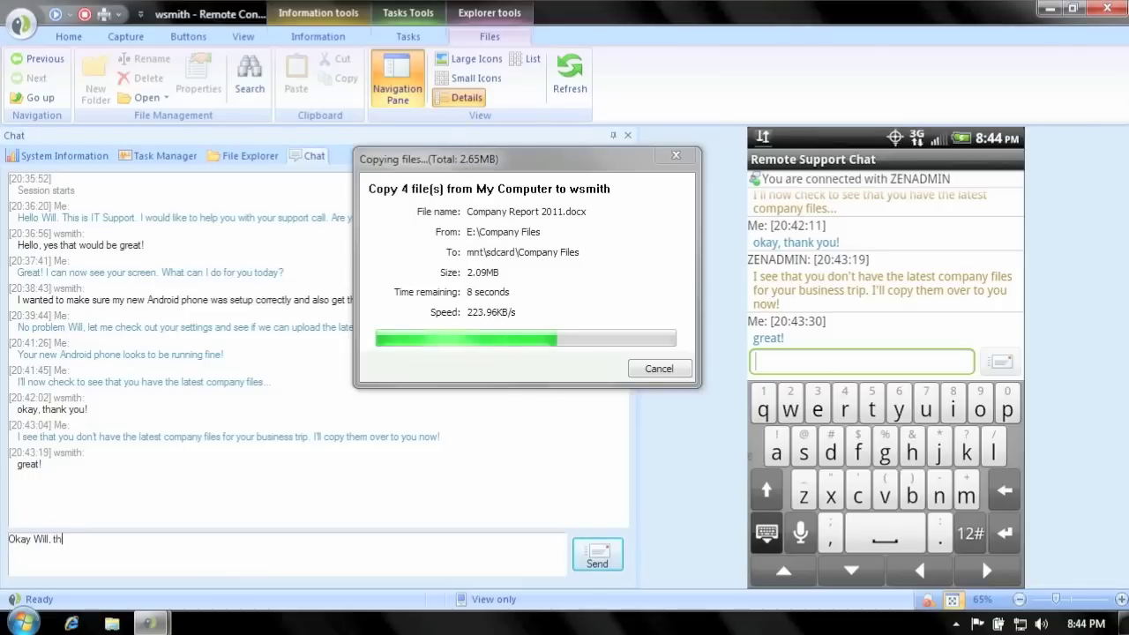
{"action": "type", "text": "e company sales files and presentations are now being"}
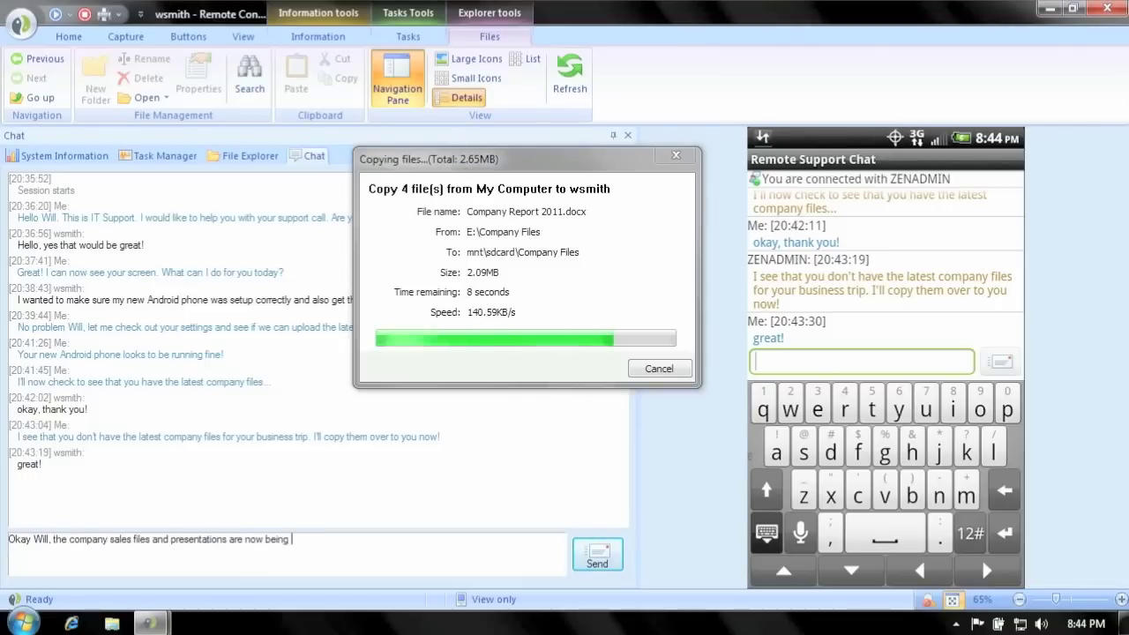
{"action": "type", "text": " sent to your phone. Please do not power off the devi"}
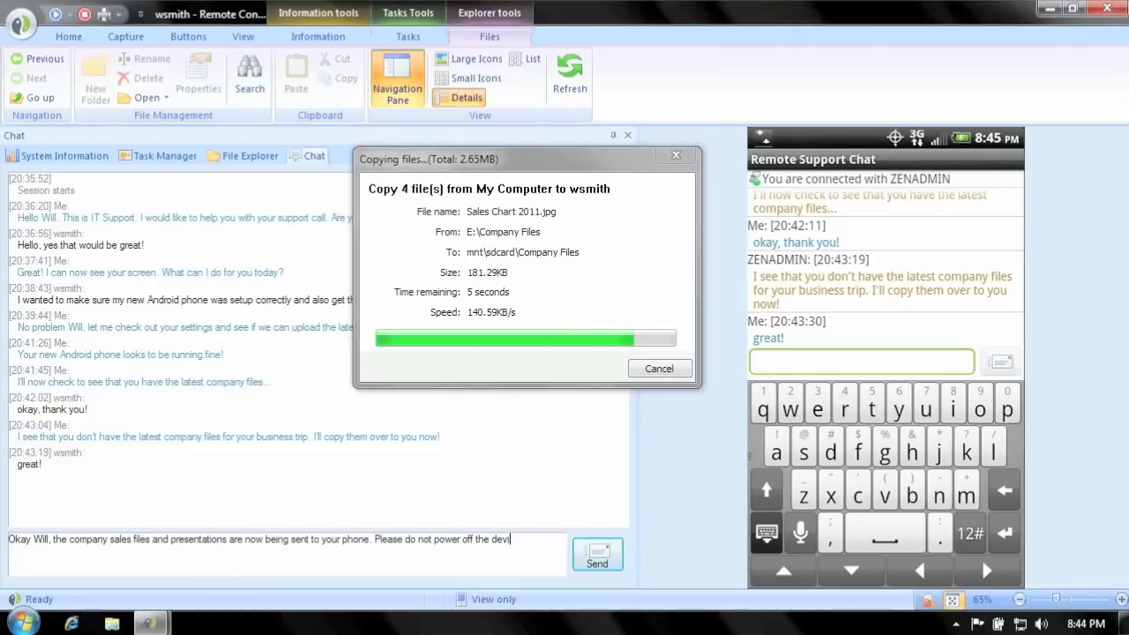
{"action": "type", "text": "ce until I tell you it is okay."}
{"action": "key", "text": "Return"}
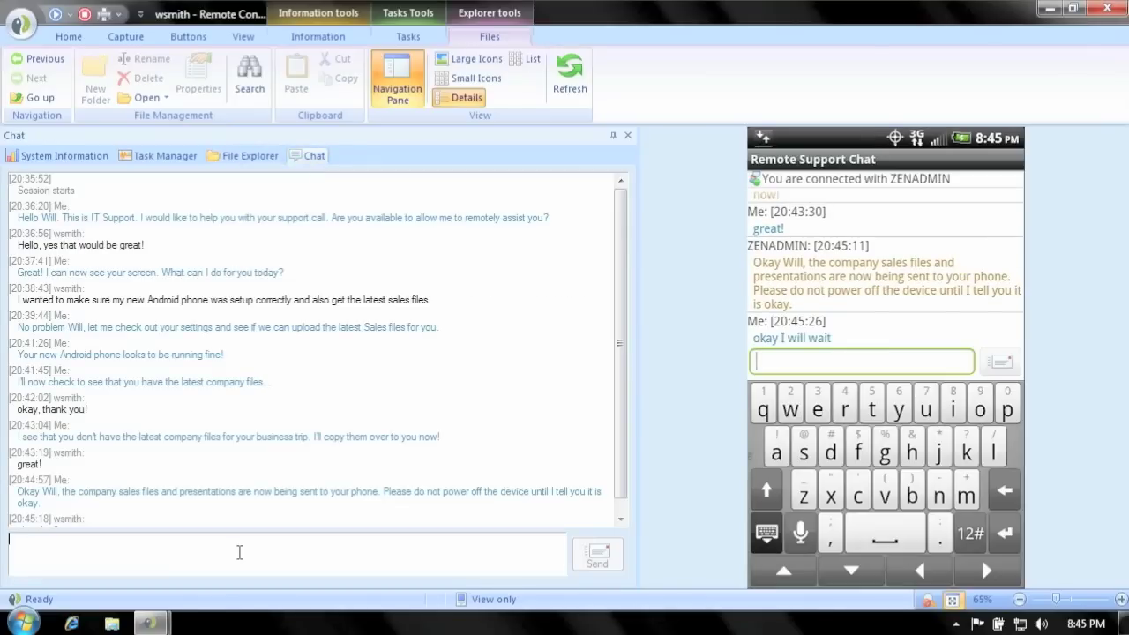
{"action": "type", "text": "Looks like everything is setup properly. Anything else I can do for you to"}
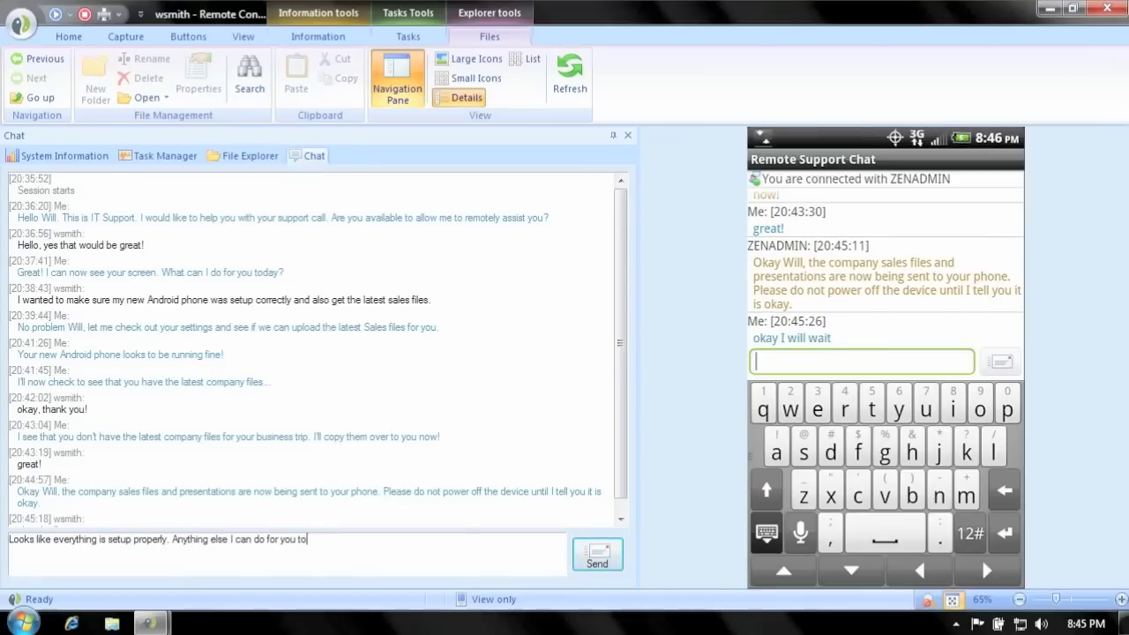
{"action": "type", "text": "day?"}
{"action": "key", "text": "Return"}
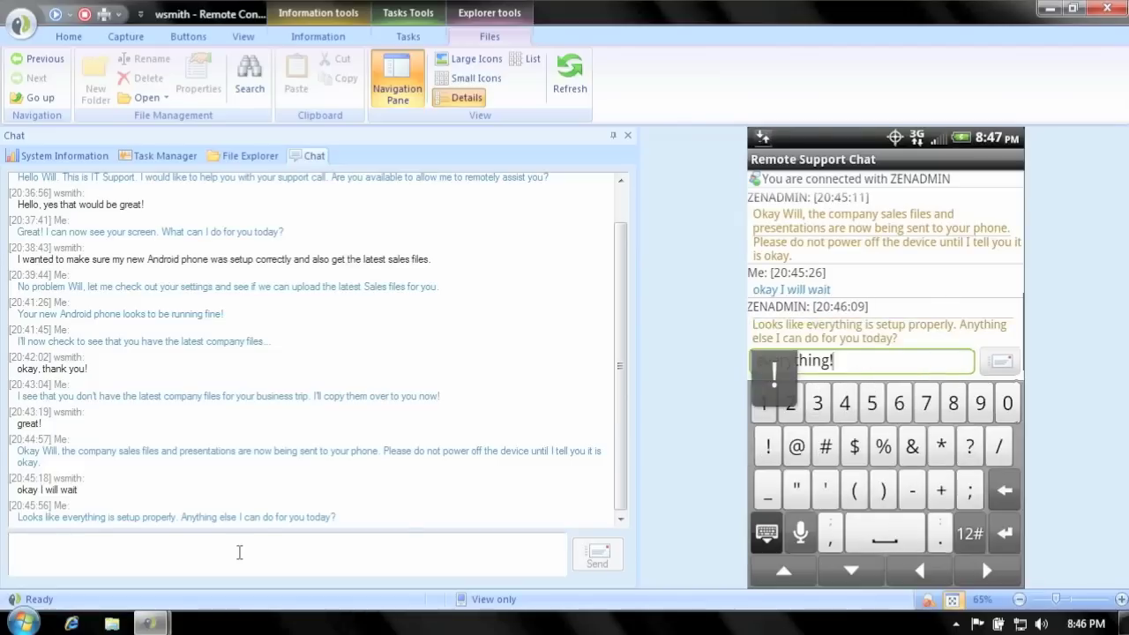
Send wsmith a farewell wishing a safe trip and announce the session is closing.
{"action": "type", "text": "No problem."}
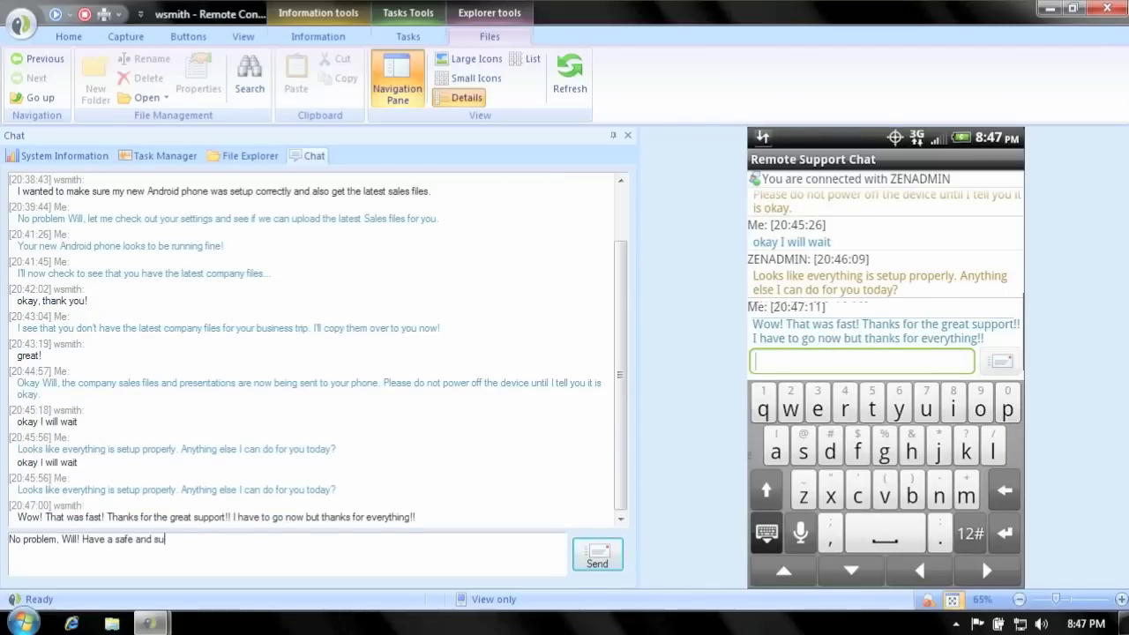
{"action": "key", "text": "Return"}
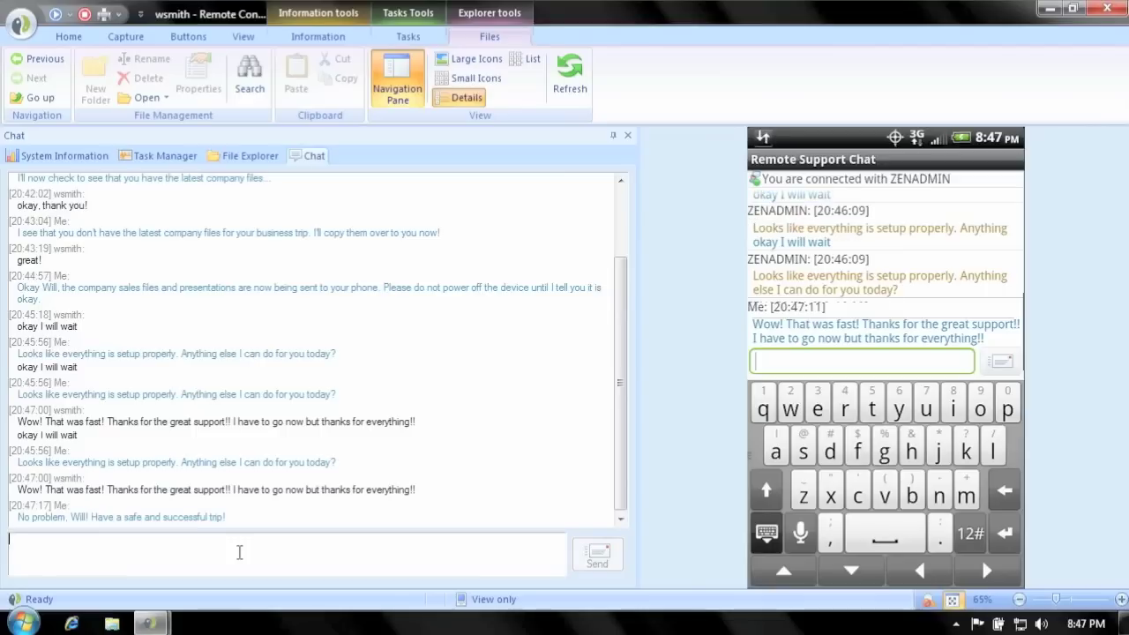
{"action": "type", "text": "I will close our session now."}
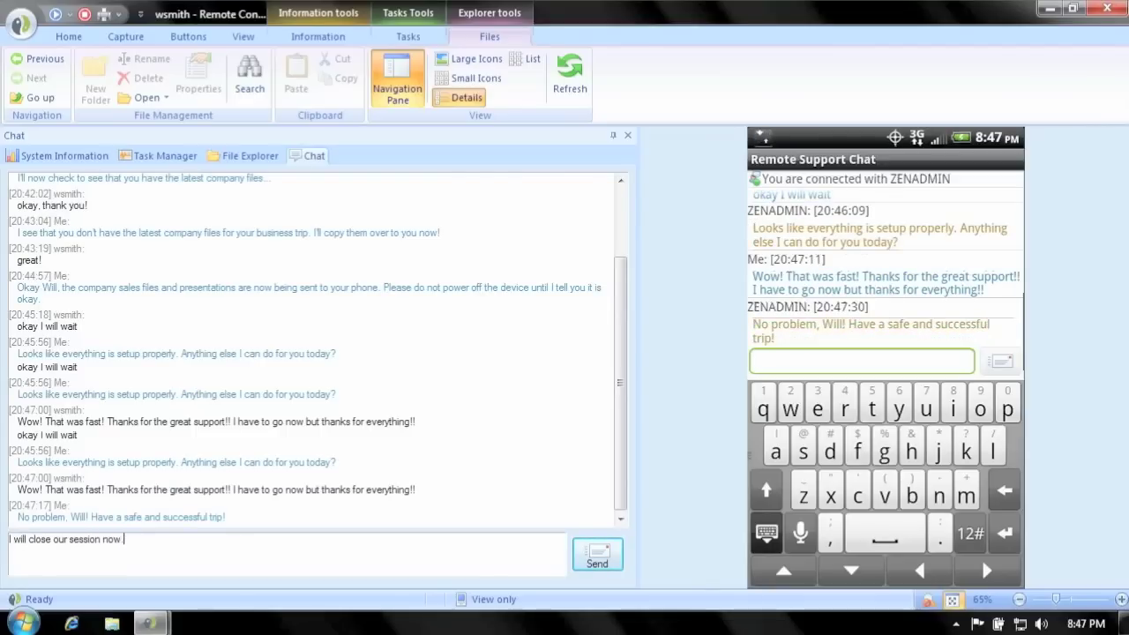
{"action": "key", "text": "Return"}
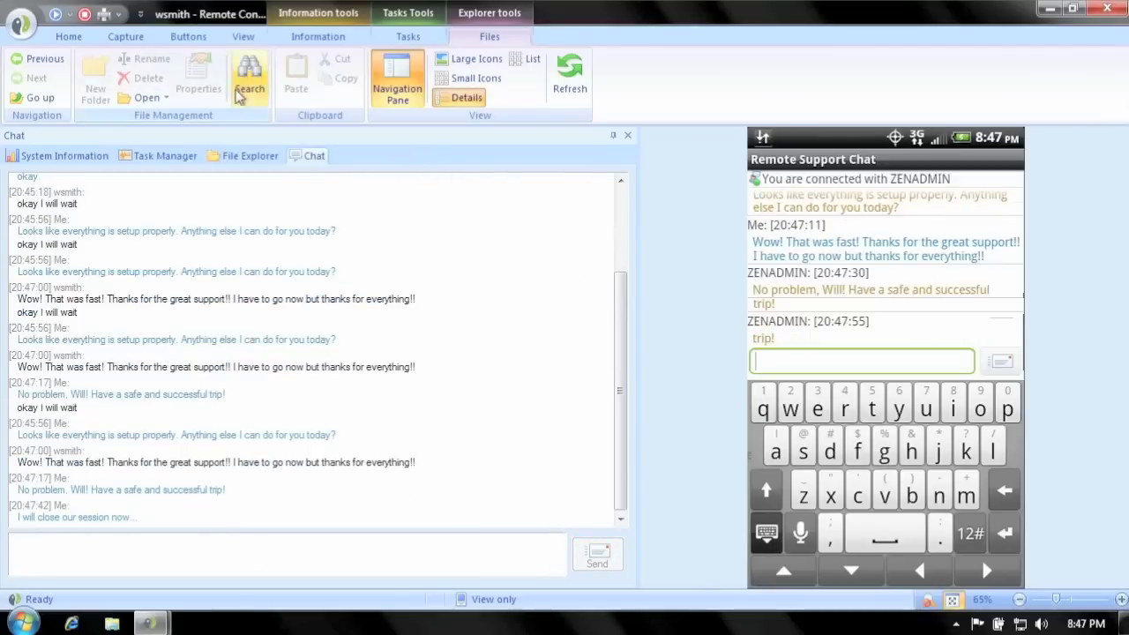
{"action": "scroll", "coordinate": [236, 96], "scroll_direction": "up", "scroll_amount": 6}
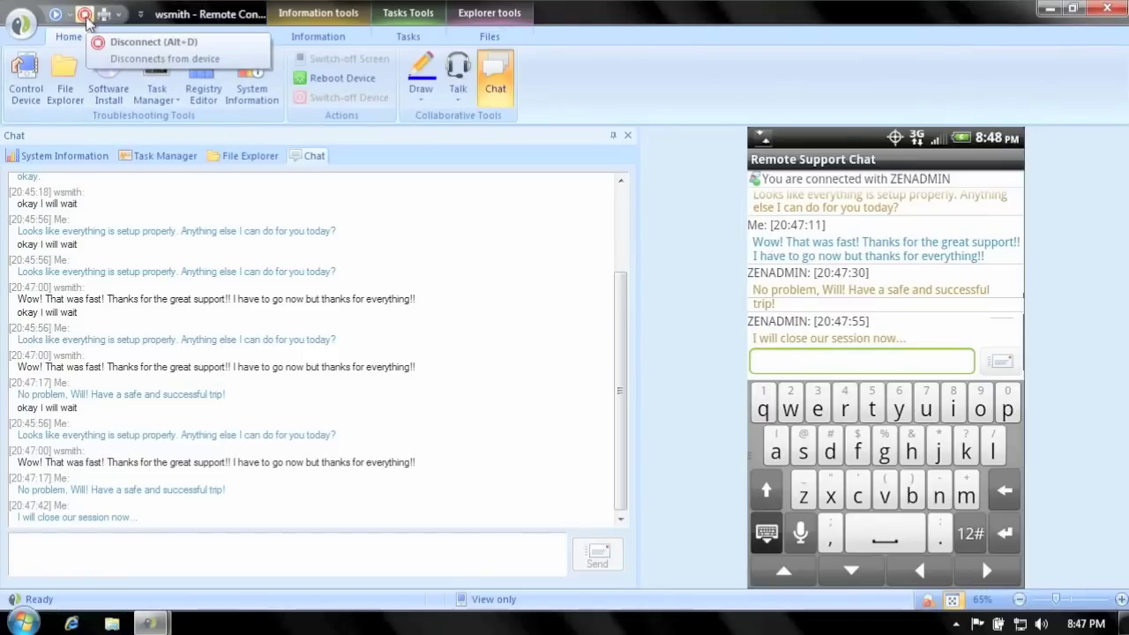
Disconnect, then close the System Information, Task Manager, File Explorer, Chat tabs and remote window.
{"action": "left_click", "coordinate": [85, 15]}
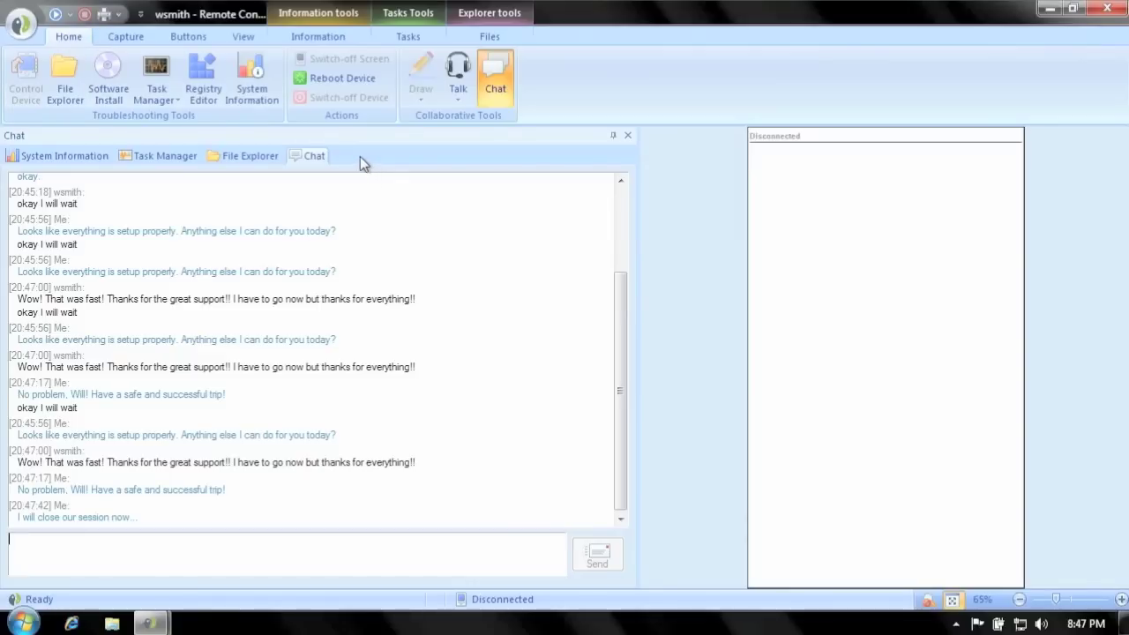
{"action": "left_click", "coordinate": [106, 159]}
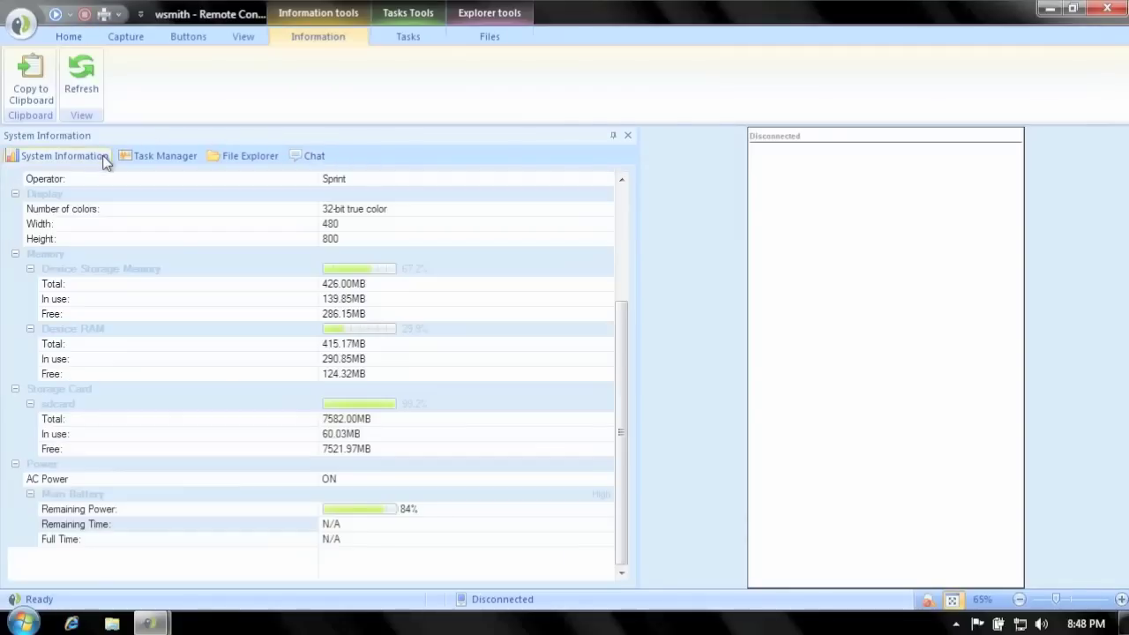
{"action": "left_click", "coordinate": [629, 134]}
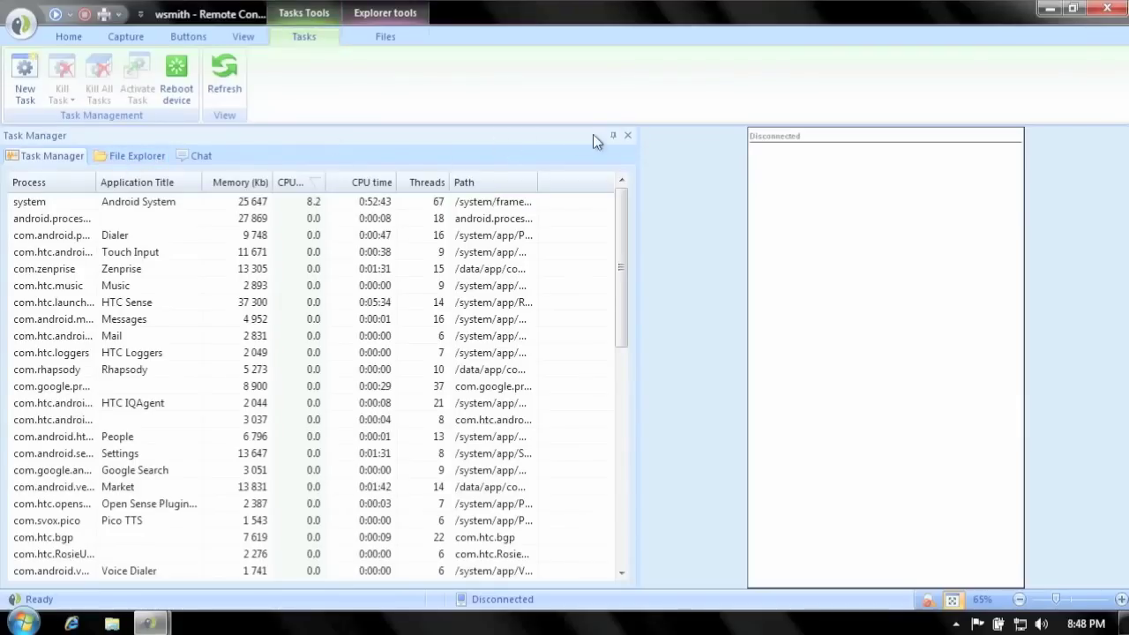
{"action": "left_click", "coordinate": [629, 136]}
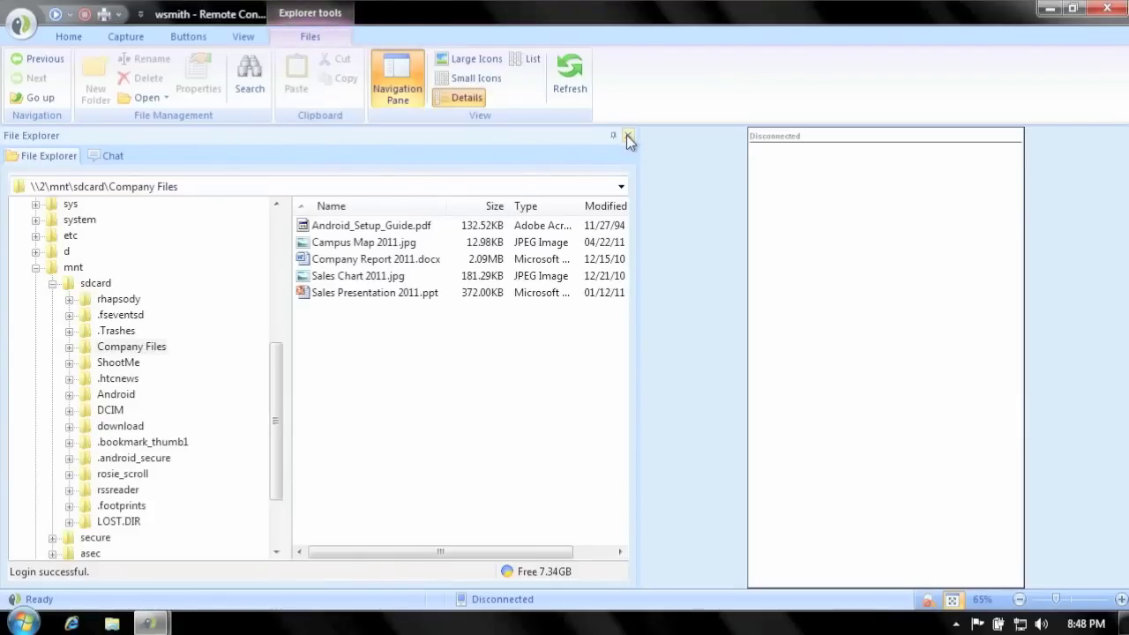
{"action": "left_click", "coordinate": [629, 136]}
{"action": "left_click", "coordinate": [627, 136]}
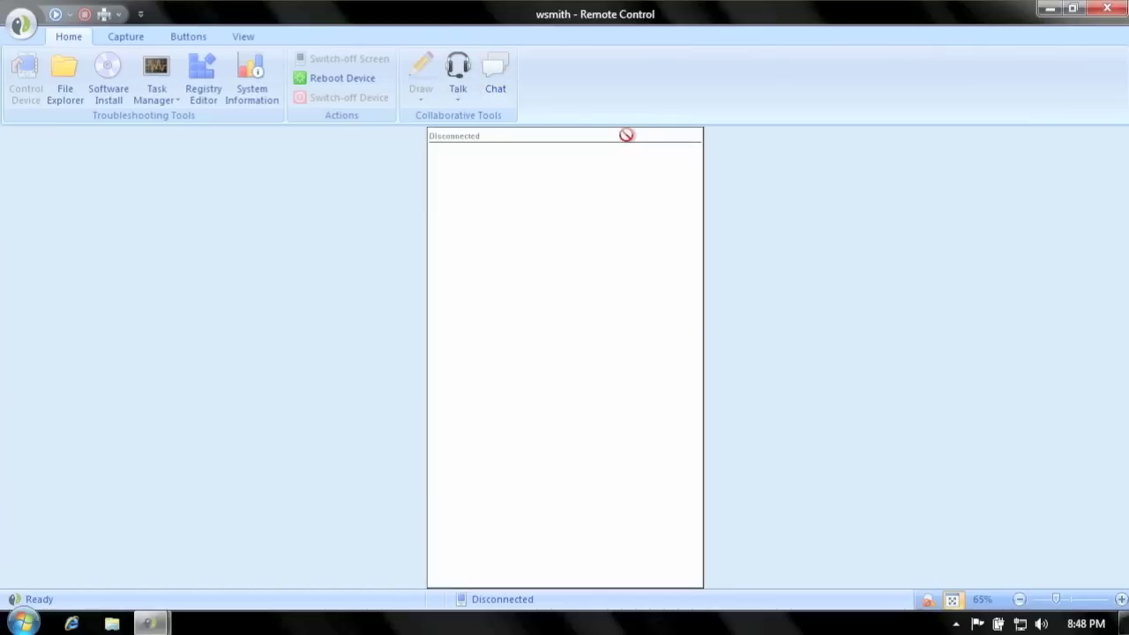
{"action": "left_click", "coordinate": [1117, 10]}
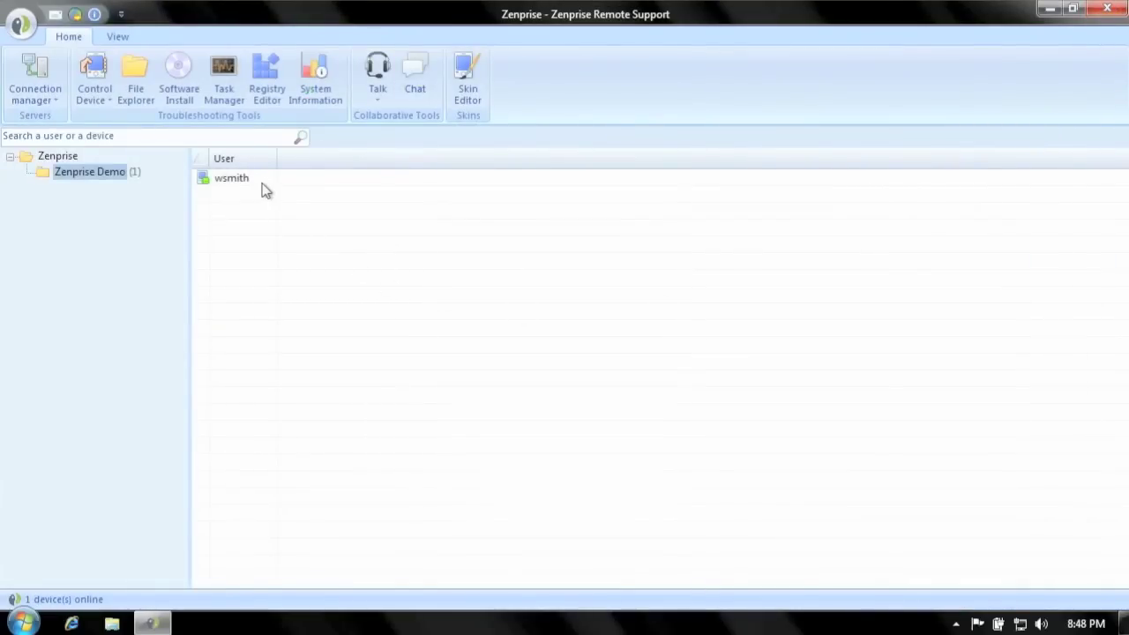